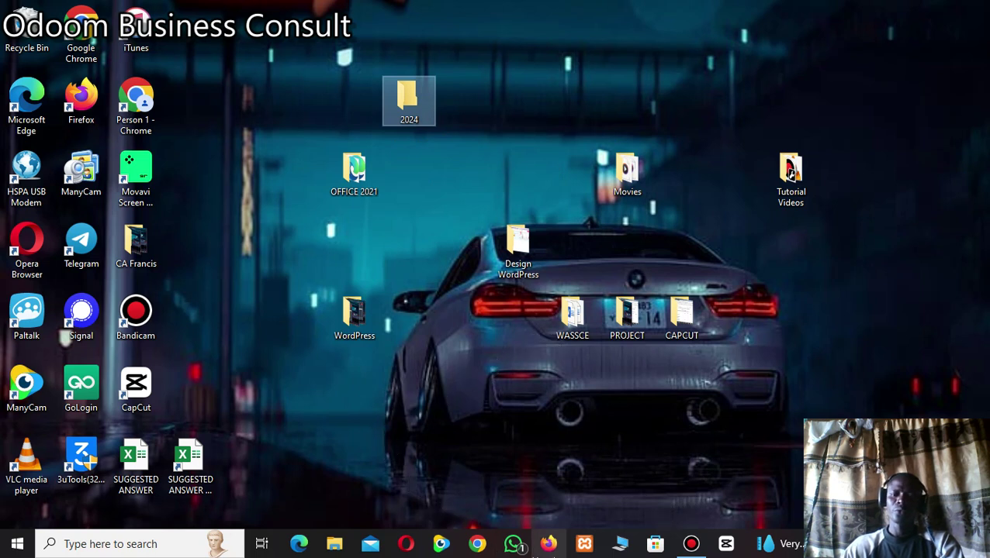
In Chrome, search Google for 'office customization tool' and open the Office Customization Tool result
{"action": "left_click", "coordinate": [470, 555]}
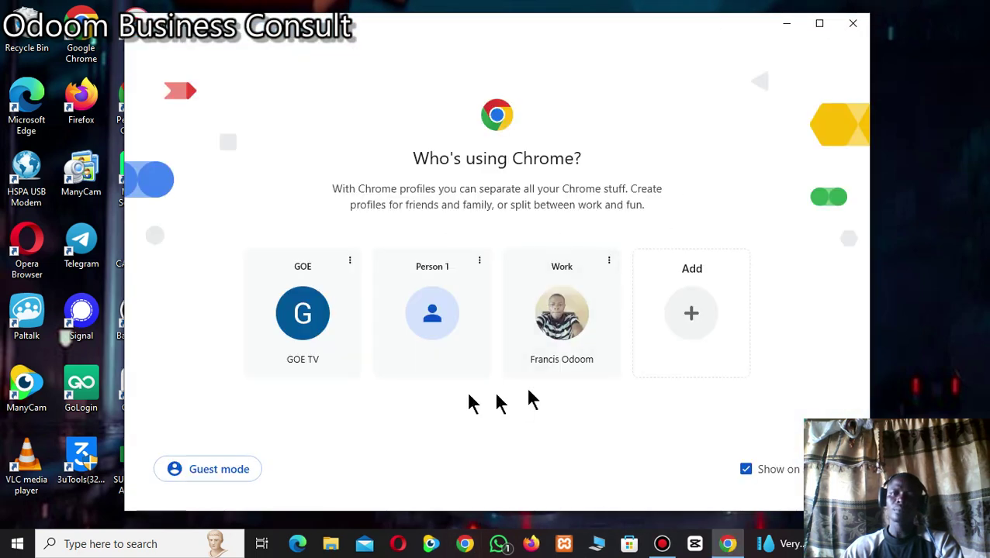
{"action": "left_click", "coordinate": [307, 337]}
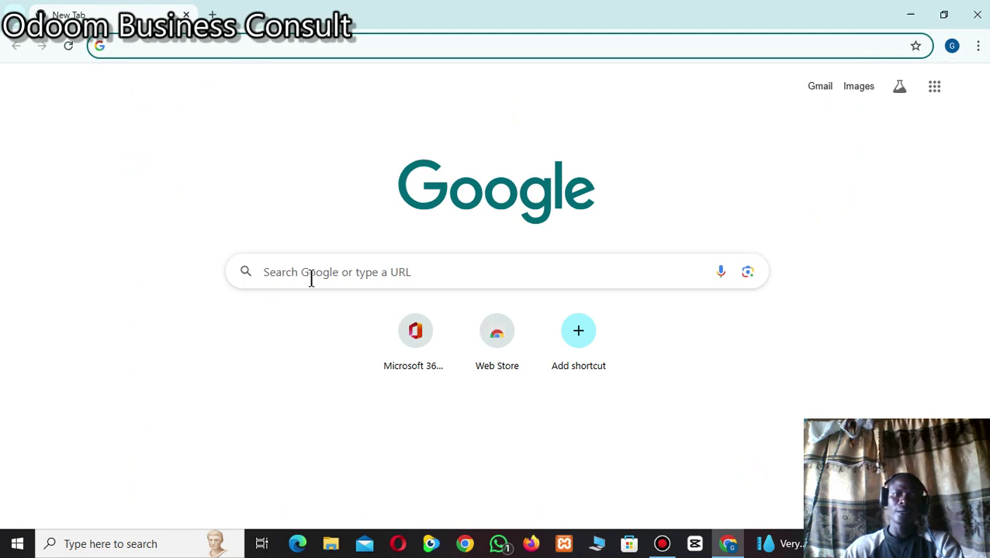
{"action": "left_click", "coordinate": [311, 279]}
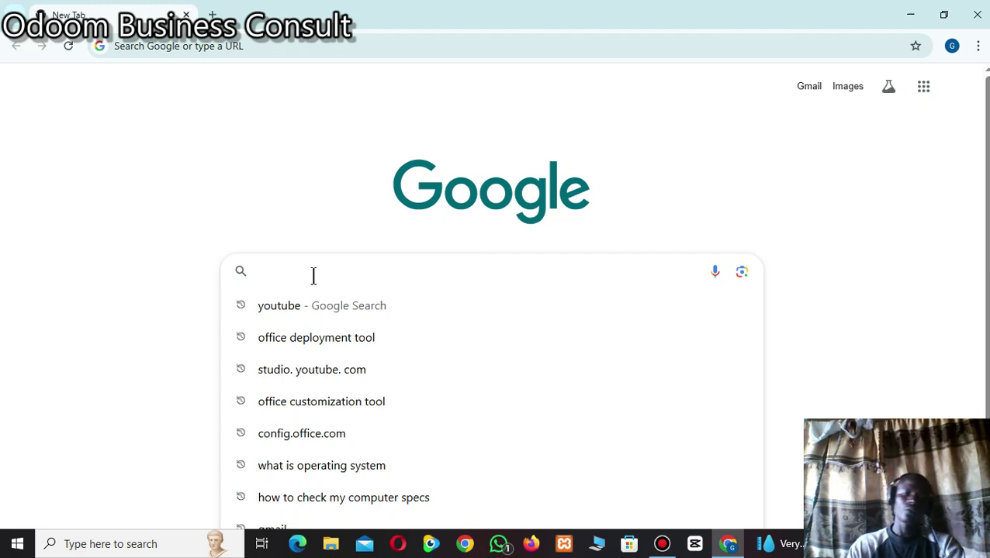
{"action": "type", "text": "of"}
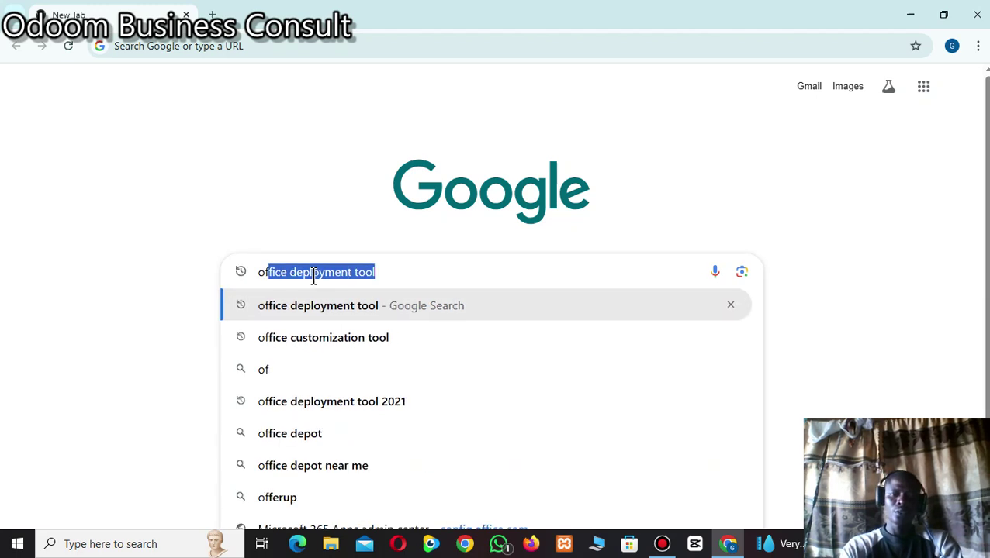
{"action": "type", "text": "fice"}
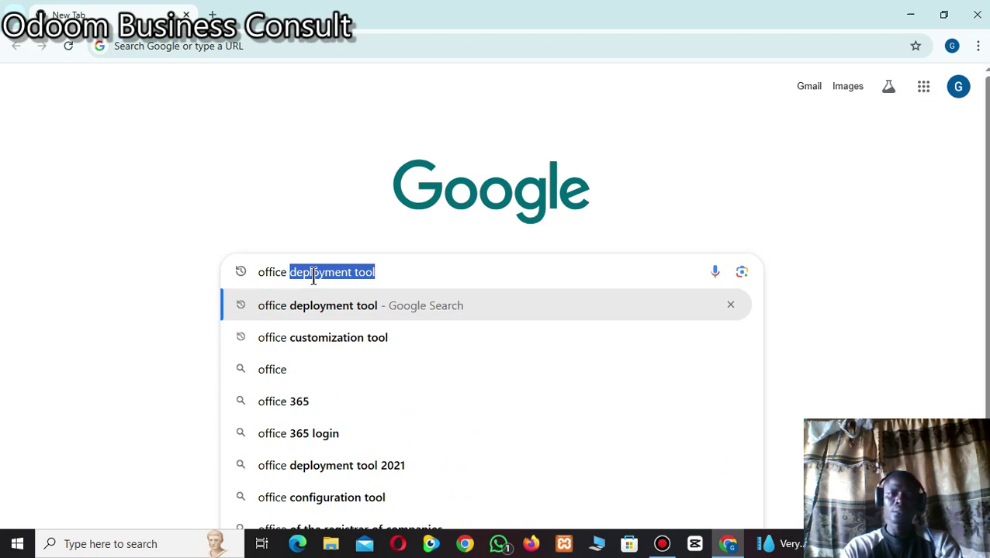
{"action": "type", "text": " c"}
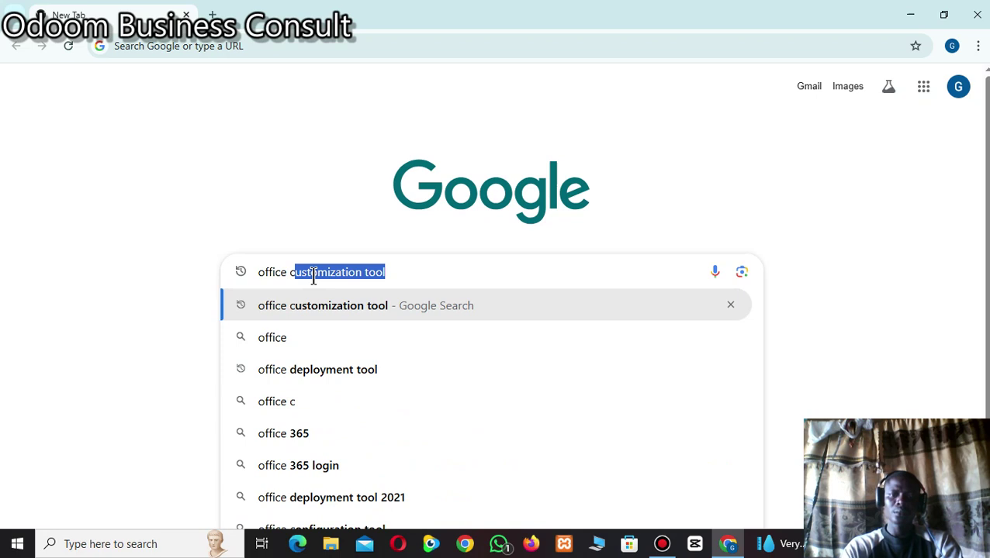
{"action": "left_click", "coordinate": [344, 307]}
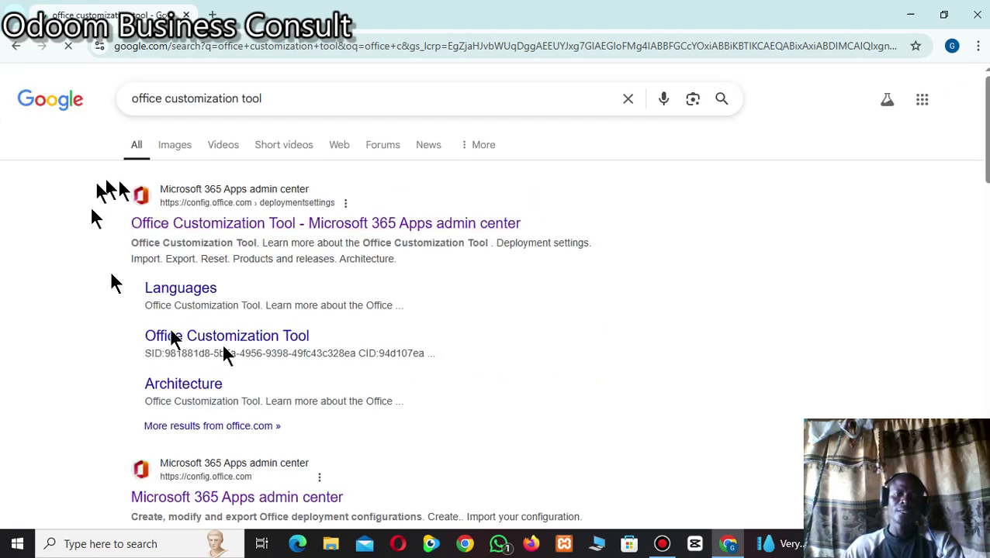
{"action": "left_click", "coordinate": [275, 227]}
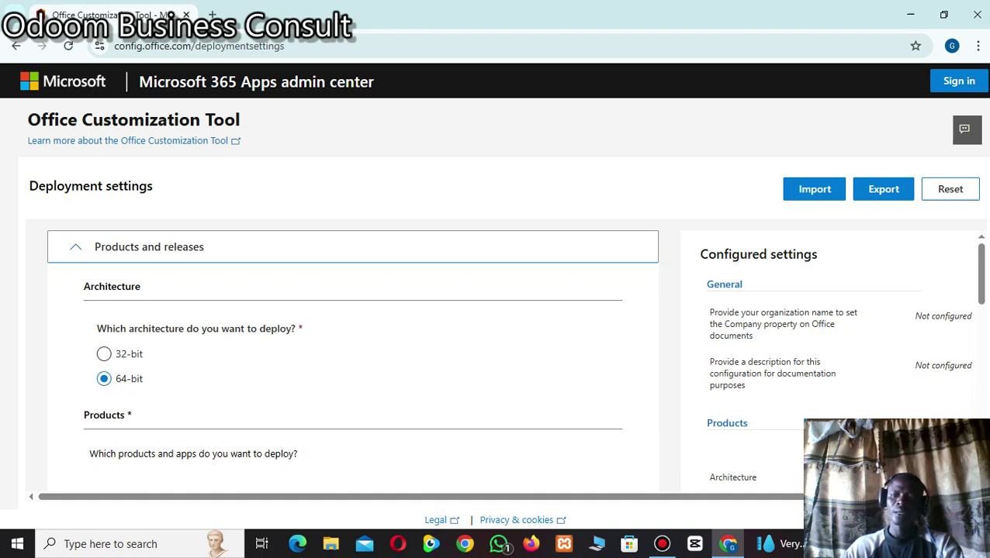
Scroll down to Products and expand the Office Suites product list
{"action": "scroll", "coordinate": [353, 361], "scroll_direction": "down", "scroll_amount": 3}
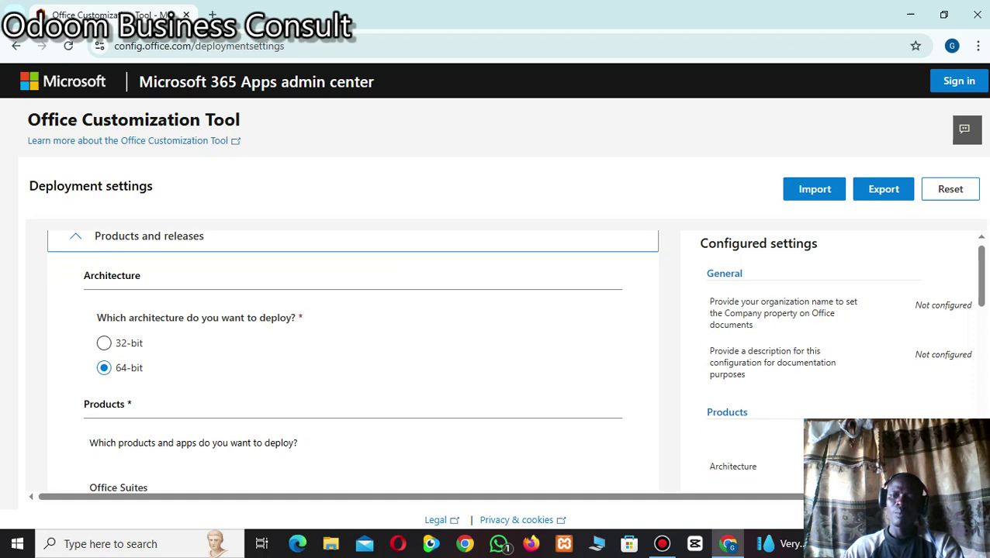
{"action": "scroll", "coordinate": [352, 361], "scroll_direction": "down", "scroll_amount": 1}
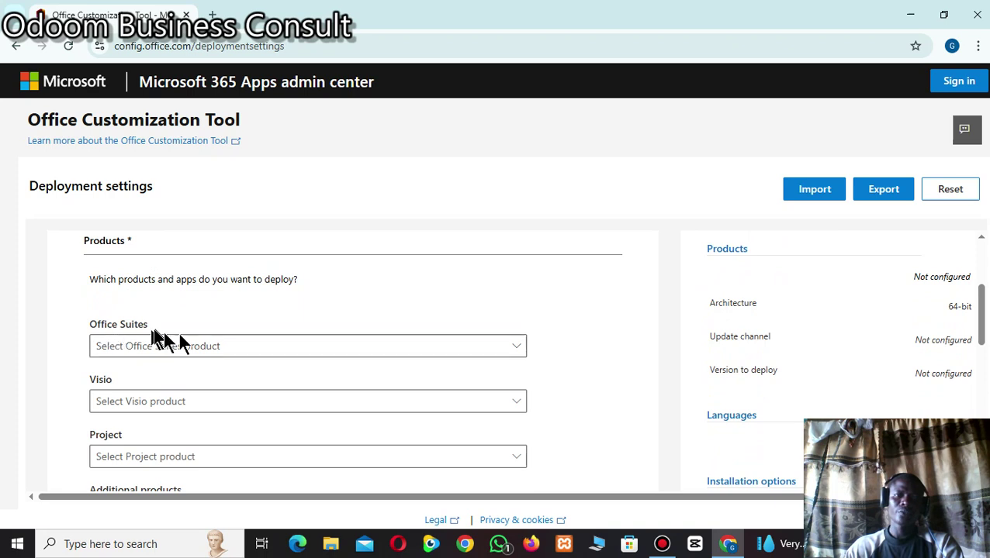
{"action": "left_click", "coordinate": [476, 352]}
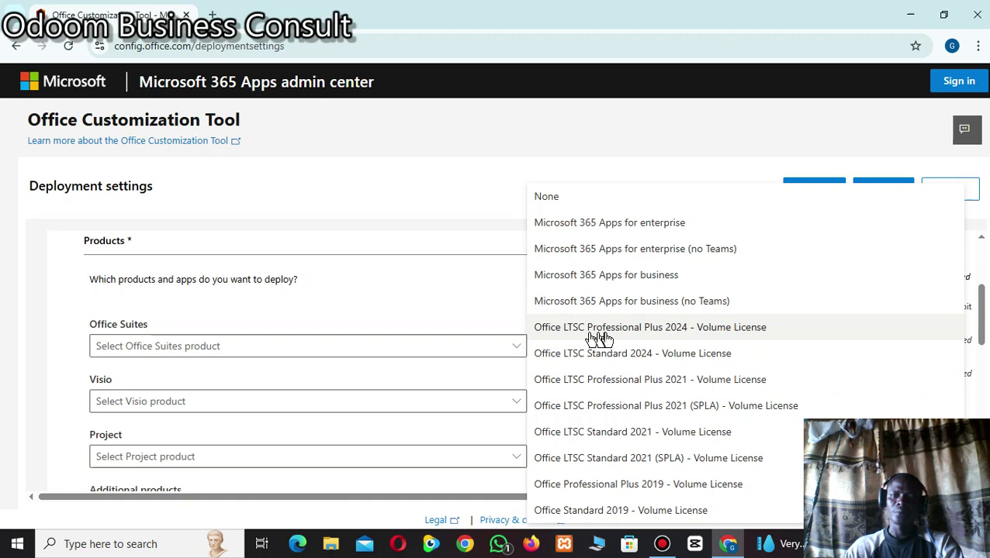
Select Office LTSC Professional Plus 2024 - Volume License and scroll down to the app toggles
{"action": "left_click", "coordinate": [622, 332]}
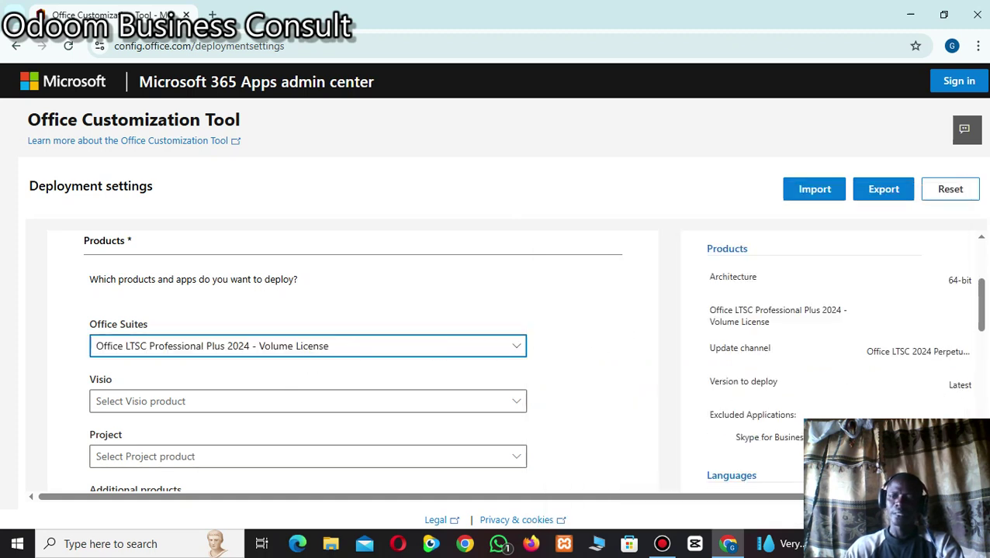
{"action": "scroll", "coordinate": [349, 360], "scroll_direction": "down", "scroll_amount": 2}
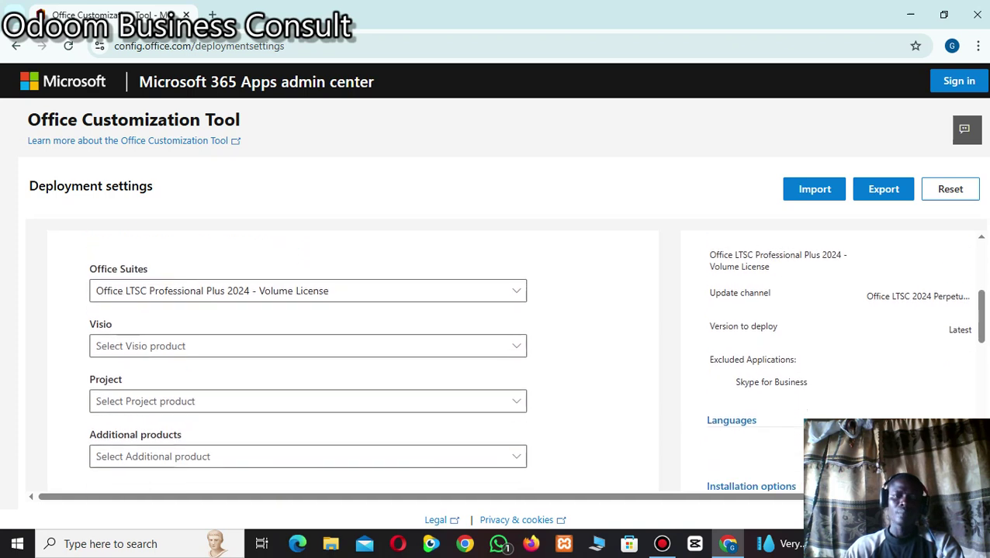
{"action": "scroll", "coordinate": [350, 360], "scroll_direction": "down", "scroll_amount": 2}
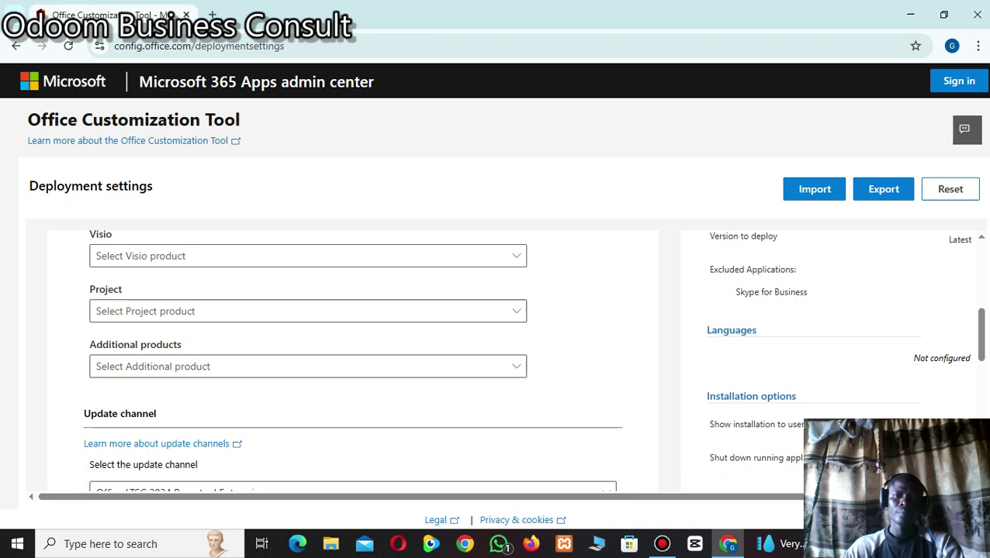
{"action": "scroll", "coordinate": [349, 361], "scroll_direction": "down", "scroll_amount": 4}
{"action": "scroll", "coordinate": [350, 361], "scroll_direction": "down", "scroll_amount": 3}
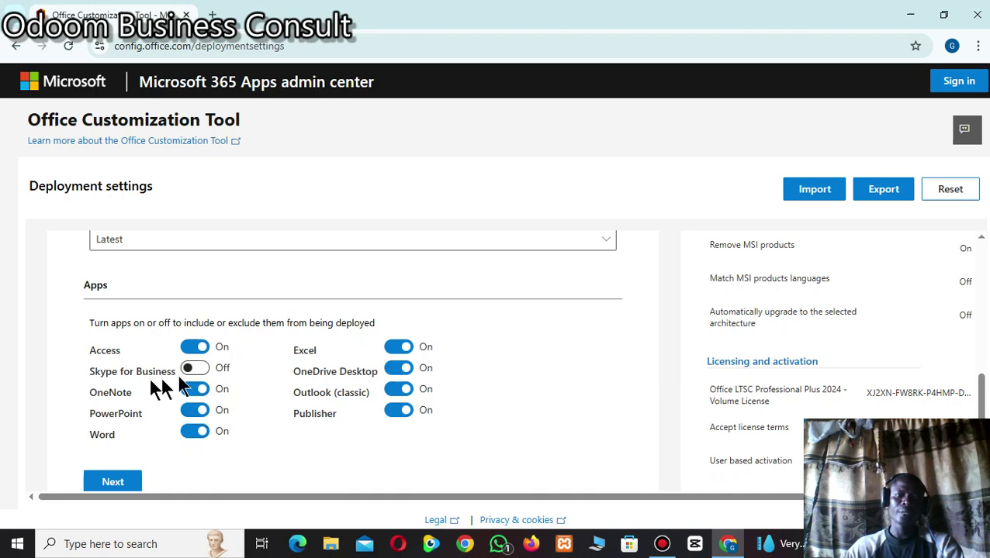
Turn off OneNote, OneDrive Desktop, Outlook (classic) and Publisher, keeping Access, Excel, PowerPoint and Word
{"action": "left_click", "coordinate": [196, 392]}
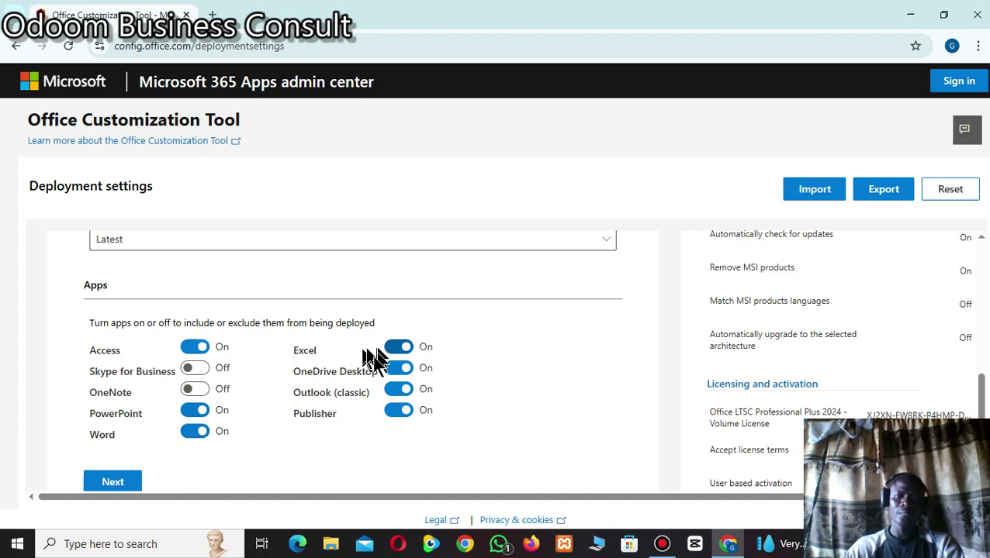
{"action": "left_click", "coordinate": [397, 369]}
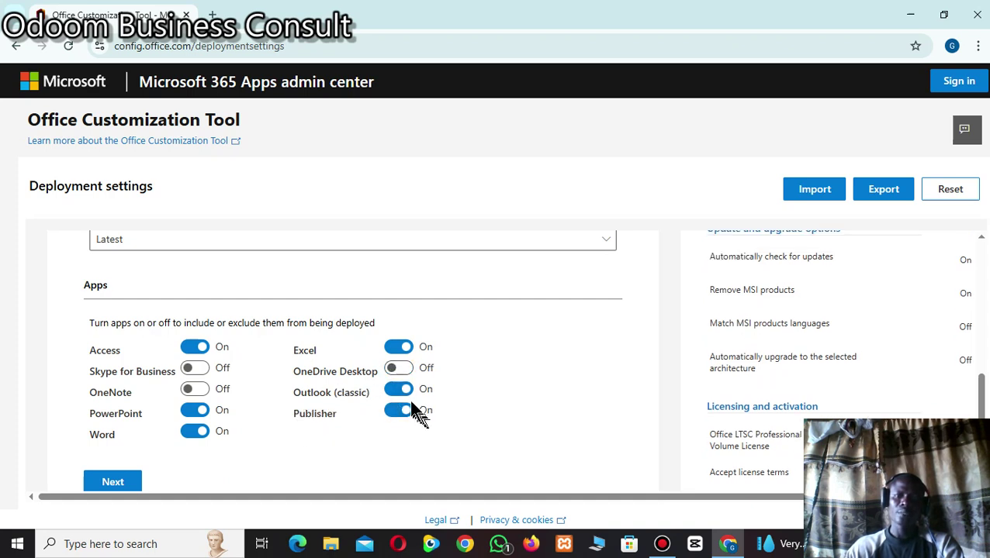
{"action": "left_click", "coordinate": [400, 394]}
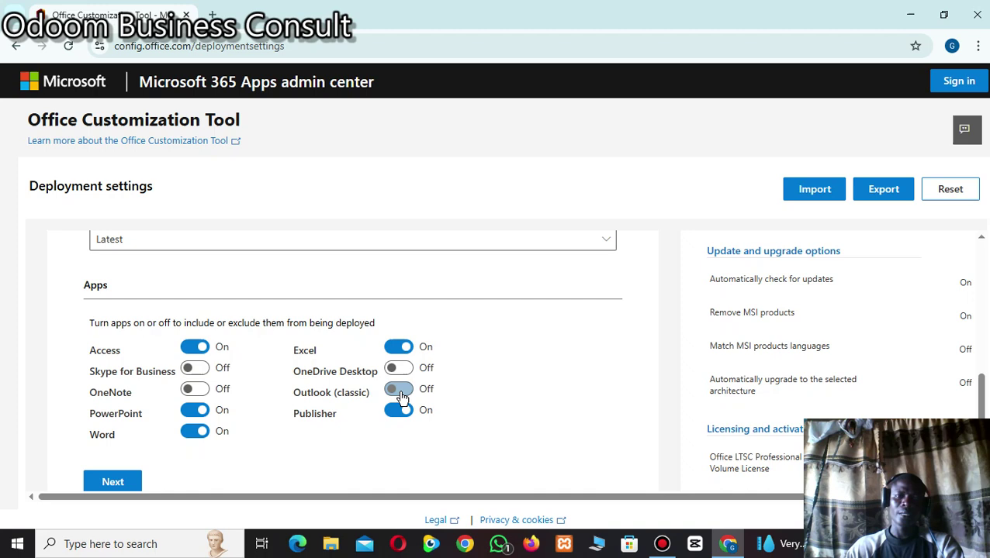
{"action": "left_click", "coordinate": [397, 411]}
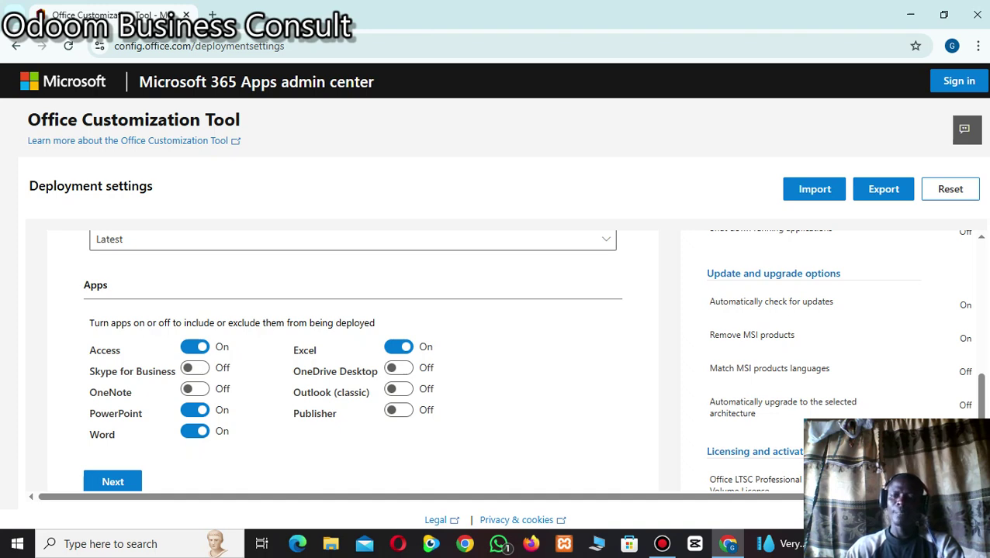
{"action": "scroll", "coordinate": [353, 361], "scroll_direction": "down", "scroll_amount": 3}
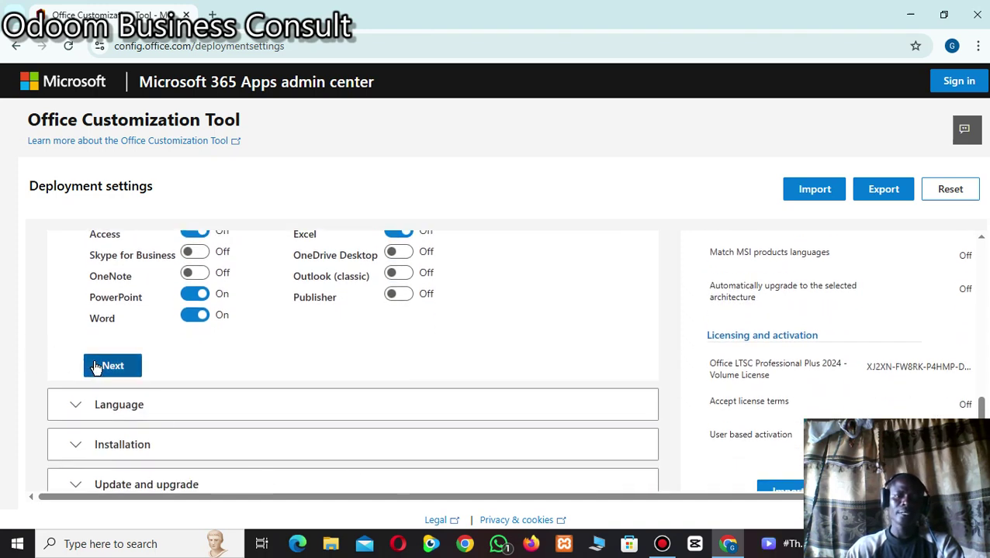
{"action": "left_click", "coordinate": [97, 368]}
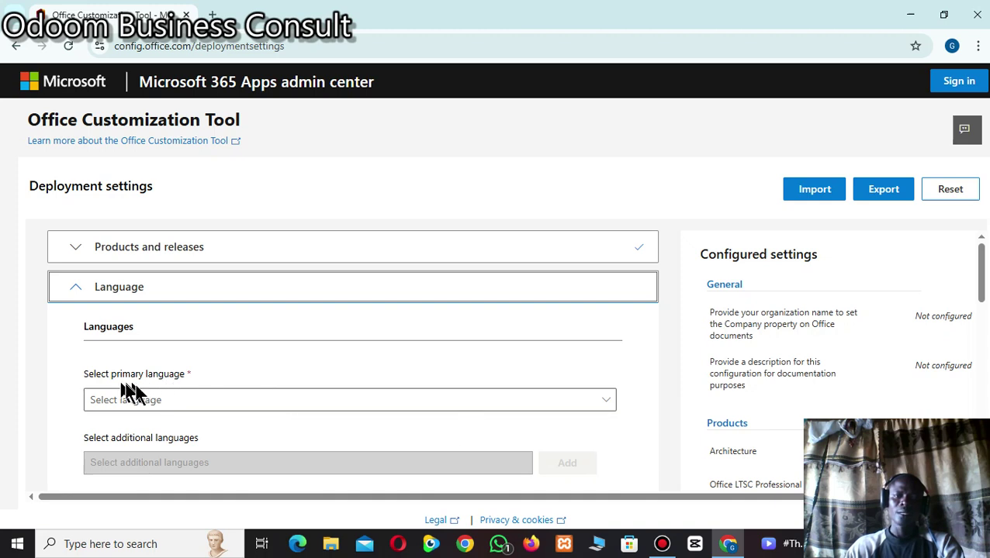
Choose English (United States) as the primary language, adding no other languages or proofing tools
{"action": "left_click", "coordinate": [471, 406]}
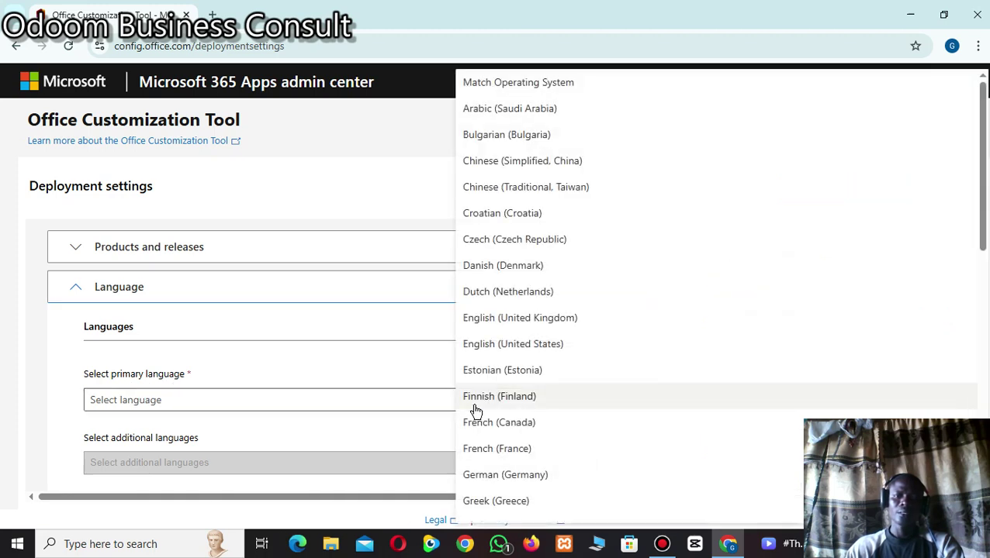
{"action": "left_click", "coordinate": [505, 349]}
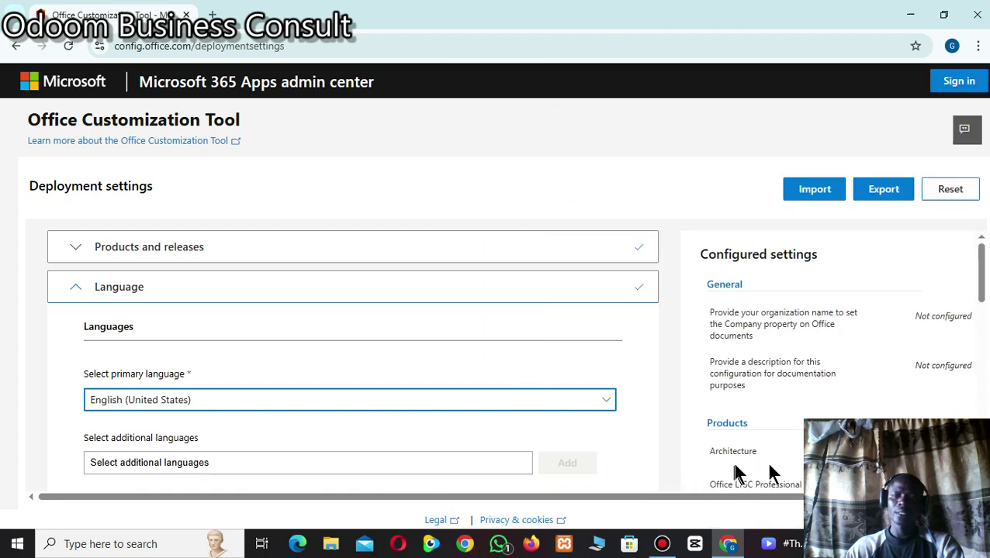
{"action": "scroll", "coordinate": [202, 350], "scroll_direction": "down", "scroll_amount": 3}
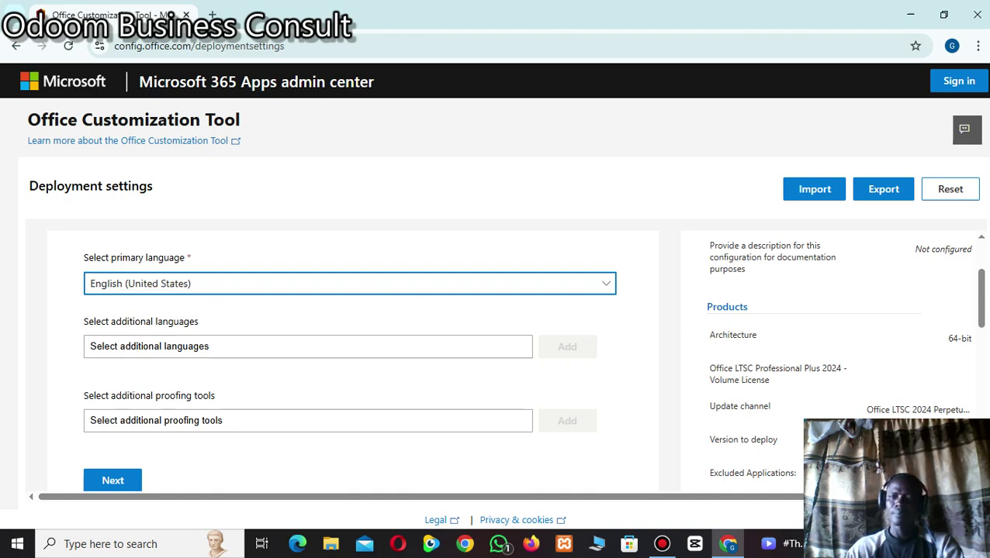
{"action": "scroll", "coordinate": [307, 404], "scroll_direction": "down", "scroll_amount": 2}
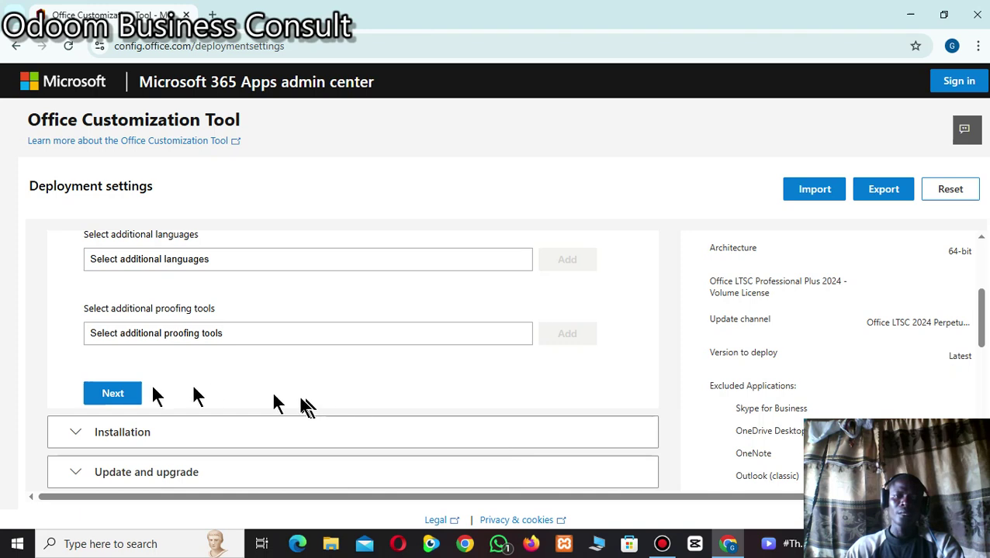
Keep the default installation options and set 'Uninstall any MSI versions of Office' to Off
{"action": "left_click", "coordinate": [100, 397]}
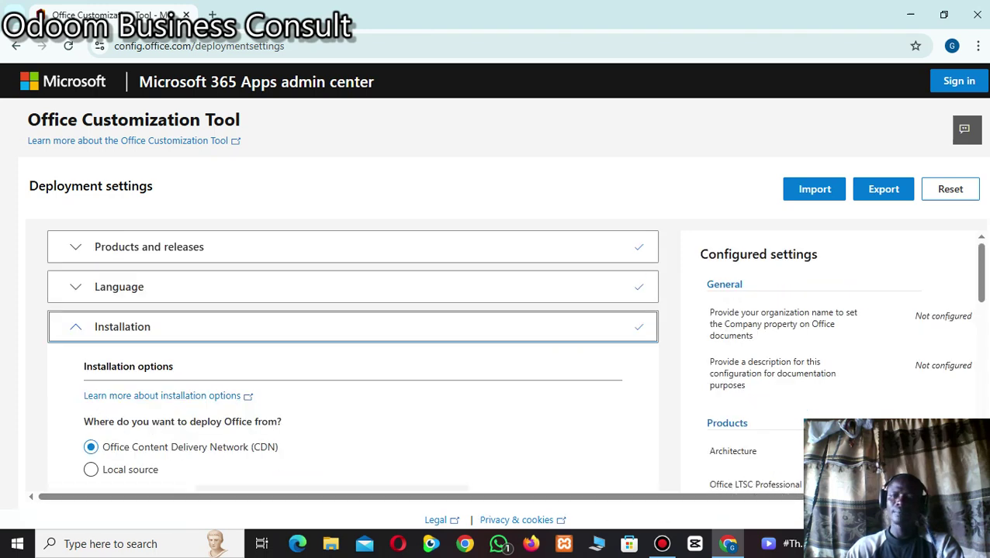
{"action": "scroll", "coordinate": [353, 361], "scroll_direction": "down", "scroll_amount": 3}
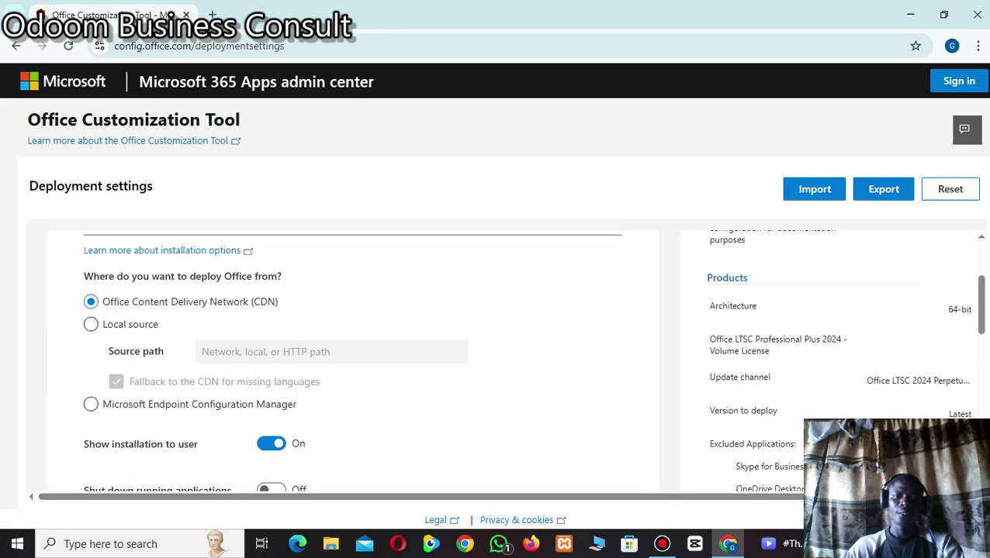
{"action": "scroll", "coordinate": [353, 361], "scroll_direction": "down", "scroll_amount": 2}
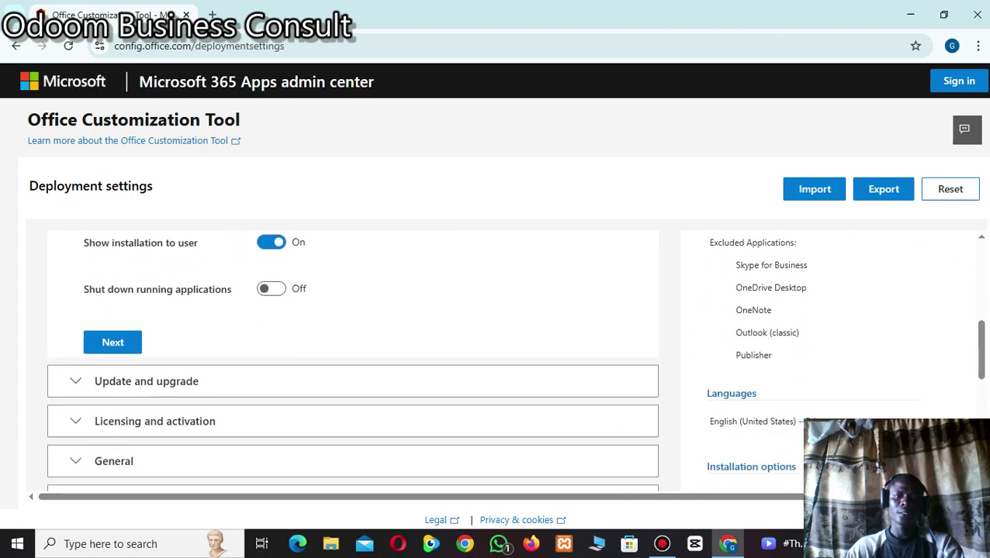
{"action": "left_click", "coordinate": [110, 342]}
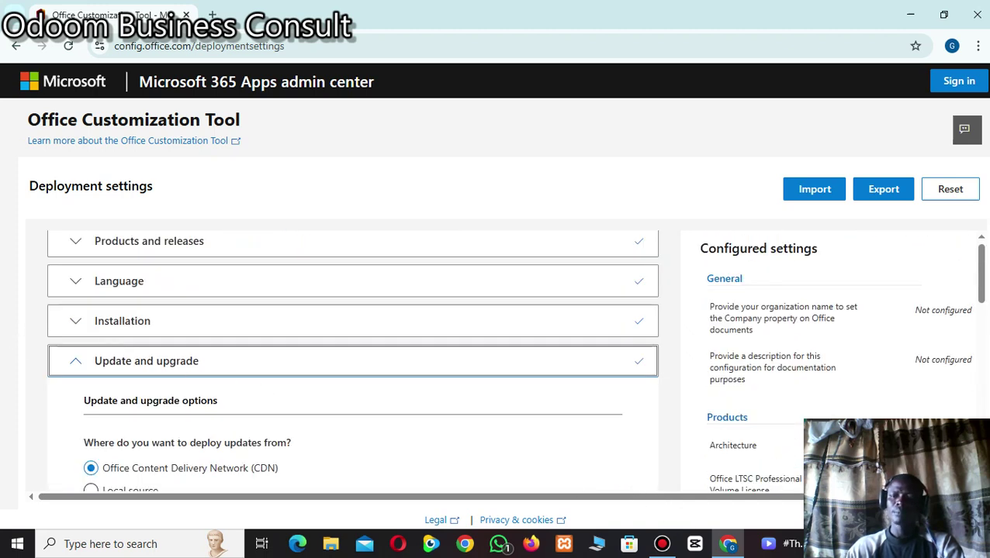
{"action": "scroll", "coordinate": [353, 361], "scroll_direction": "down", "scroll_amount": 5}
{"action": "scroll", "coordinate": [353, 361], "scroll_direction": "down", "scroll_amount": 2}
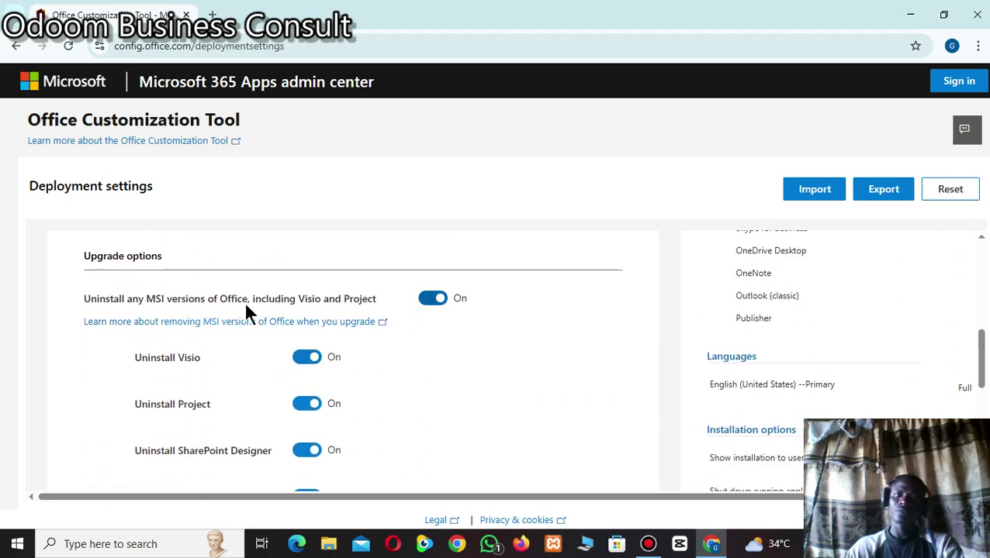
{"action": "left_click", "coordinate": [431, 303]}
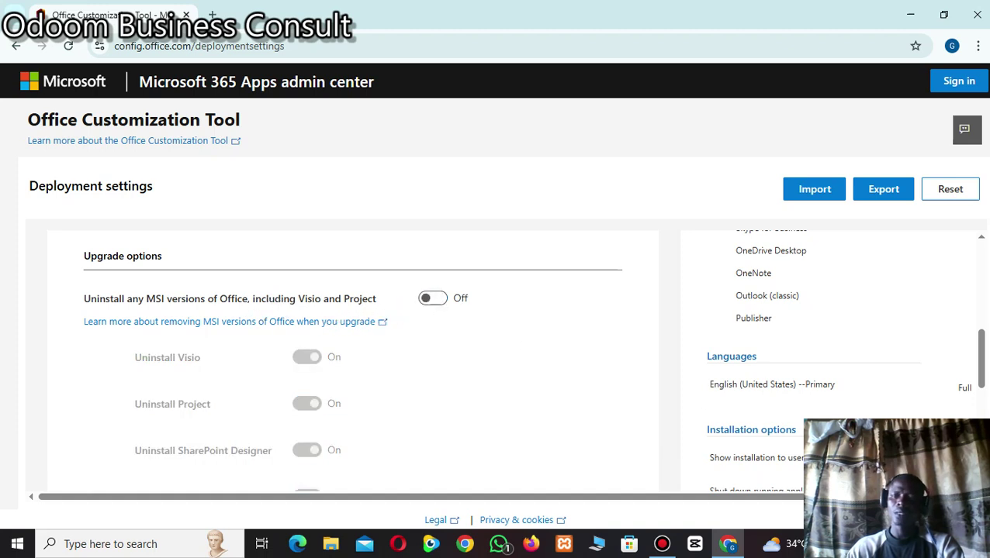
{"action": "scroll", "coordinate": [352, 361], "scroll_direction": "down", "scroll_amount": 3}
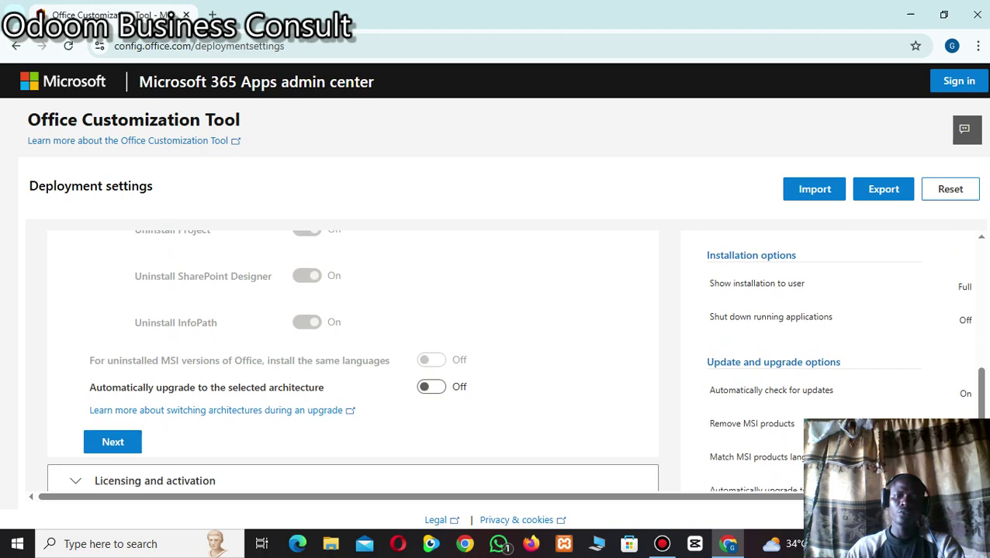
{"action": "scroll", "coordinate": [353, 361], "scroll_direction": "down", "scroll_amount": 1}
Set licensing to KMS with its preset product key, after briefly trying MAK
{"action": "left_click", "coordinate": [117, 384]}
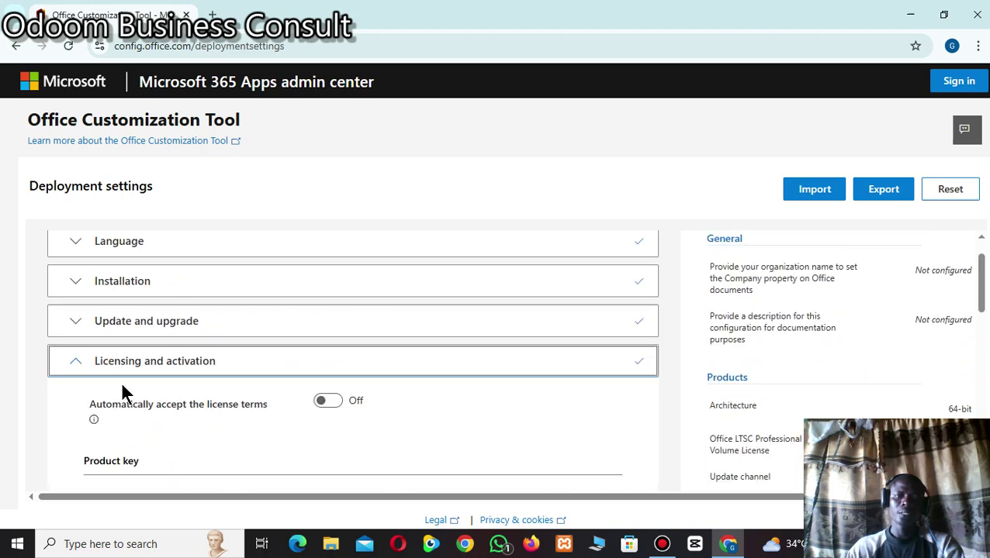
{"action": "scroll", "coordinate": [221, 335], "scroll_direction": "down", "scroll_amount": 2}
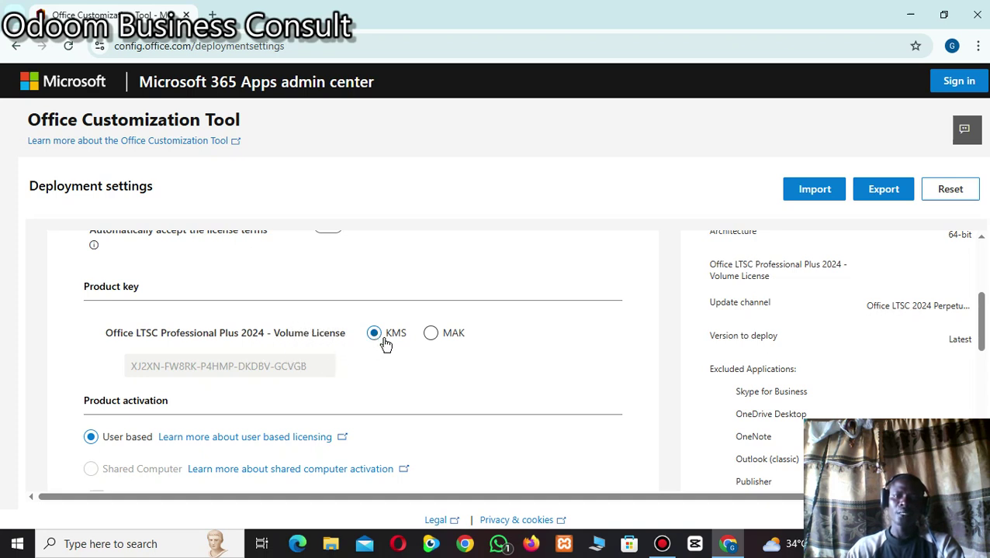
{"action": "left_click", "coordinate": [431, 335]}
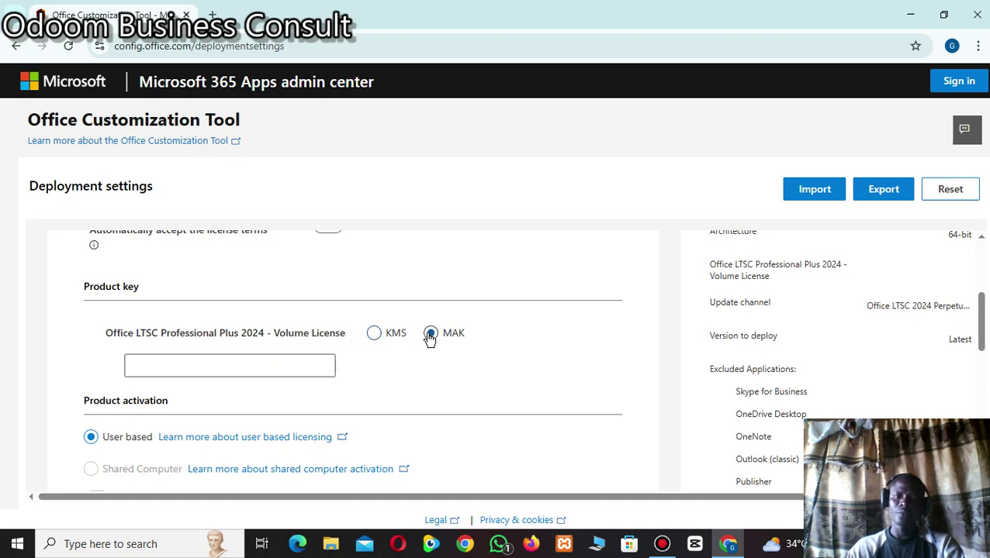
{"action": "left_click", "coordinate": [371, 337]}
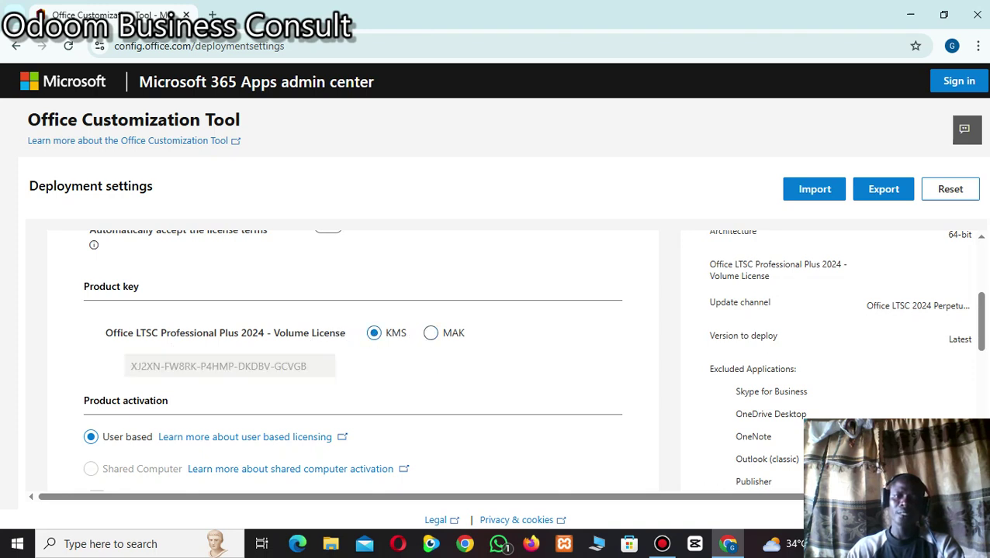
{"action": "scroll", "coordinate": [353, 360], "scroll_direction": "down", "scroll_amount": 3}
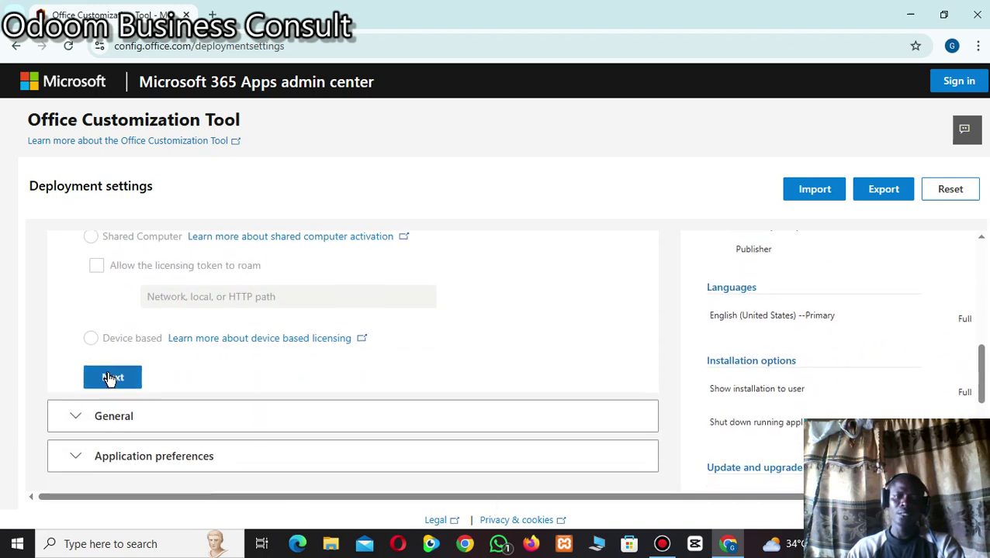
{"action": "left_click", "coordinate": [112, 377]}
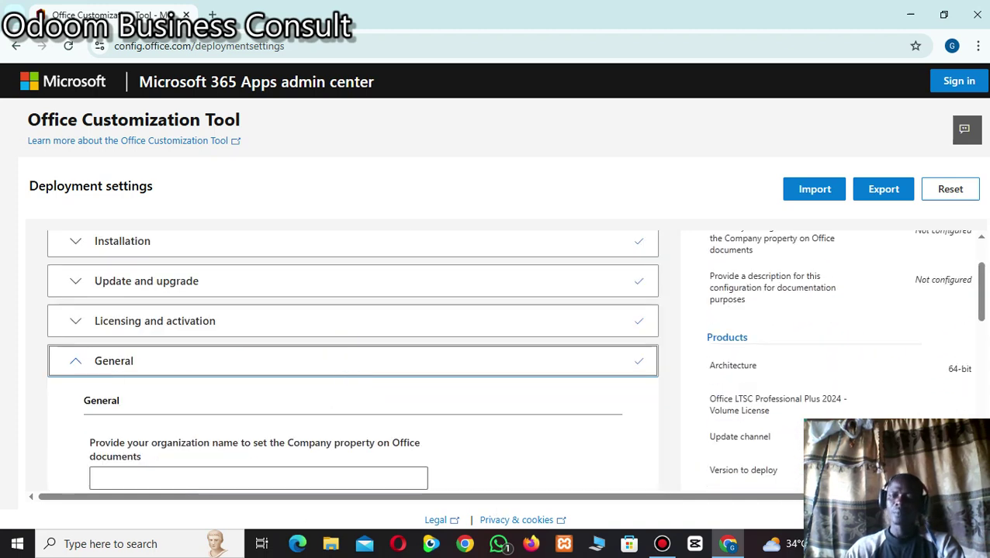
Leave General and Application preferences at their defaults and begin exporting the configuration
{"action": "scroll", "coordinate": [353, 361], "scroll_direction": "down", "scroll_amount": 3}
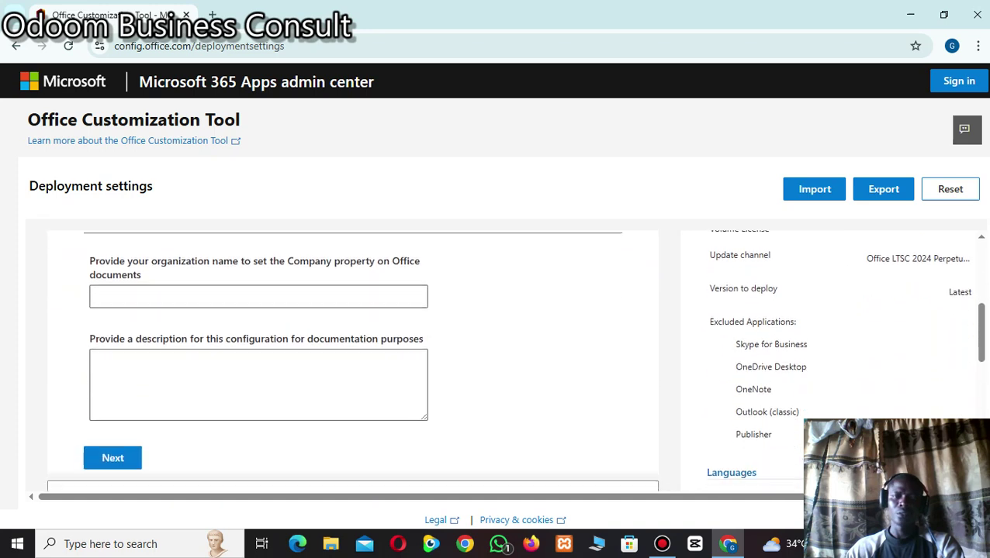
{"action": "left_click", "coordinate": [125, 387]}
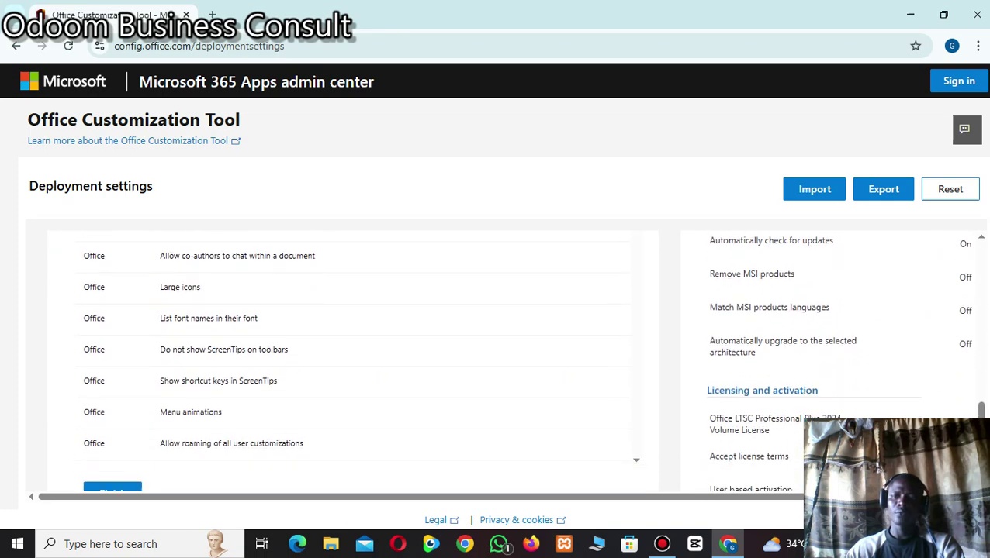
{"action": "left_click", "coordinate": [103, 429]}
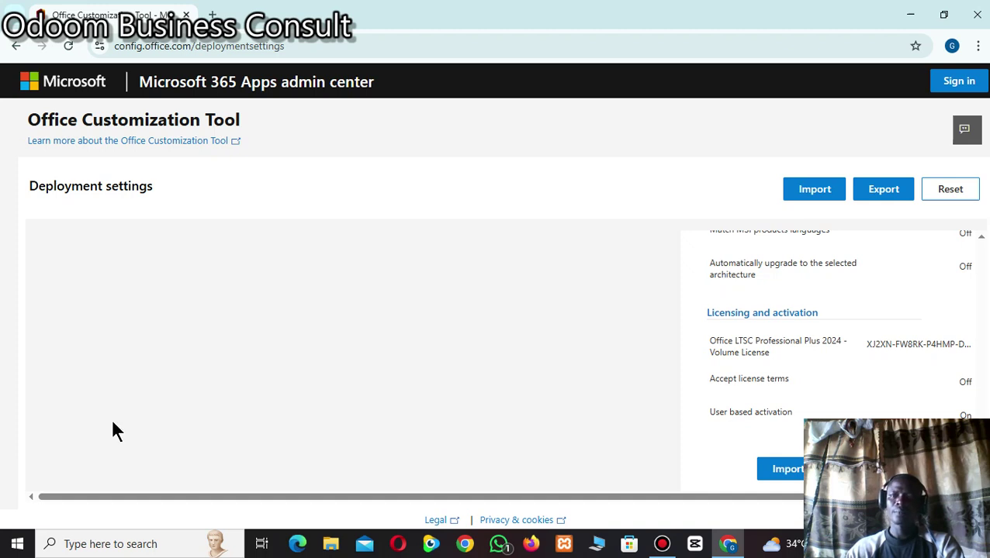
{"action": "left_click", "coordinate": [888, 192]}
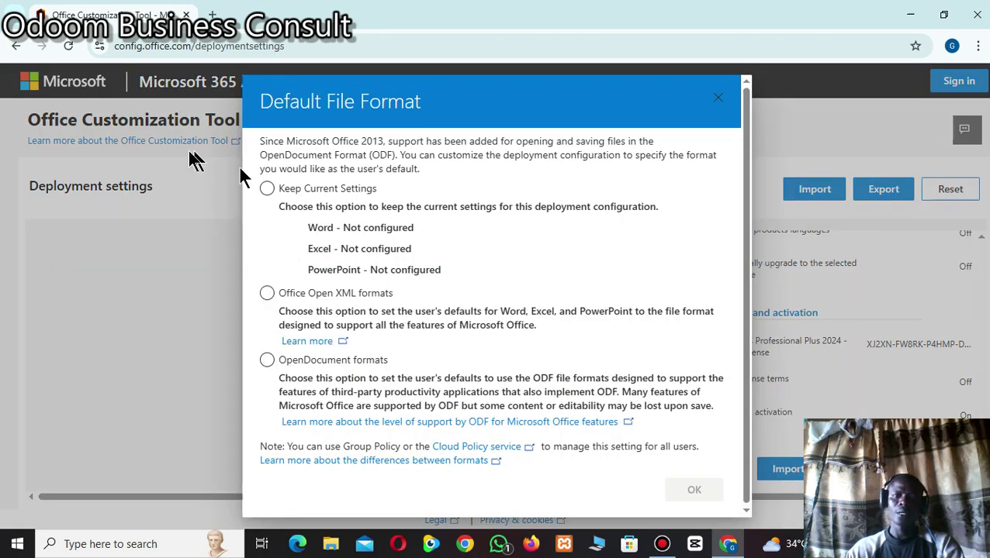
Choose Office Open XML formats as the default file format and confirm
{"action": "left_click", "coordinate": [267, 294]}
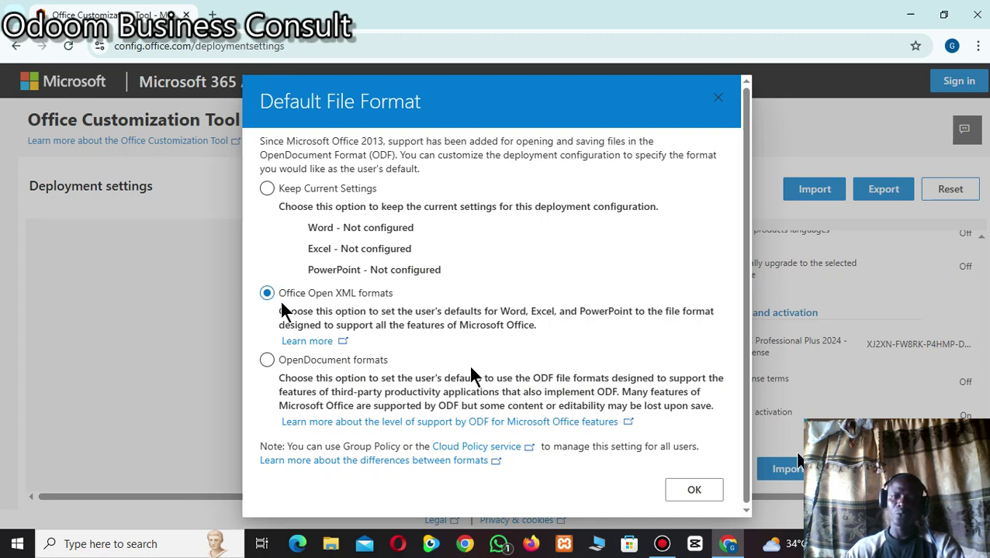
{"action": "left_click", "coordinate": [694, 490]}
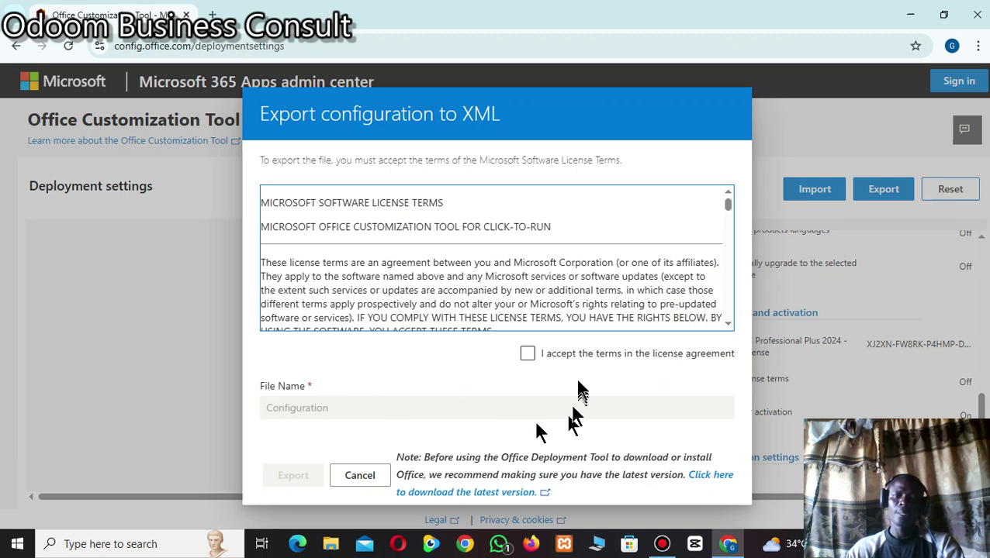
Accept the license terms, export the file as Configuration.xml, and check Chrome's downloads
{"action": "left_click", "coordinate": [527, 354]}
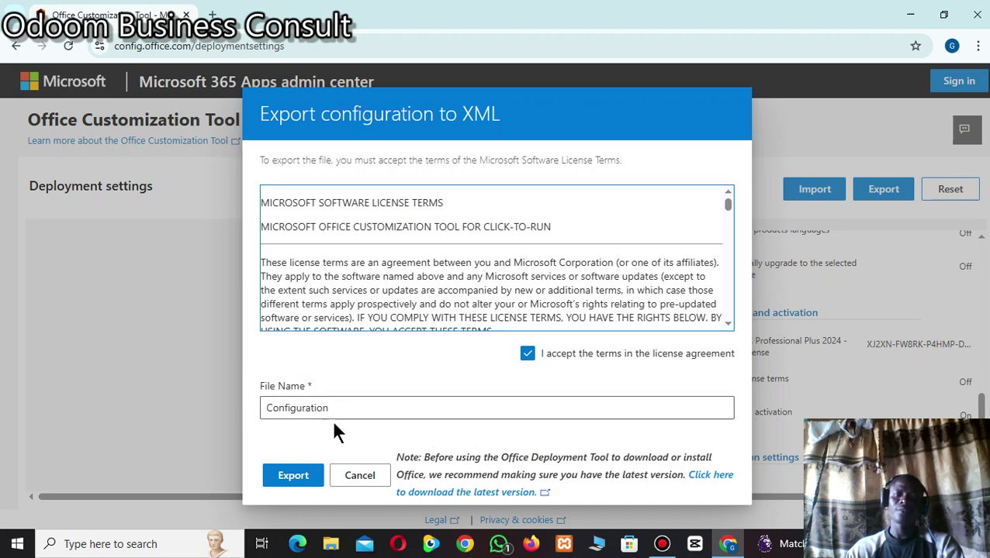
{"action": "left_click", "coordinate": [293, 476]}
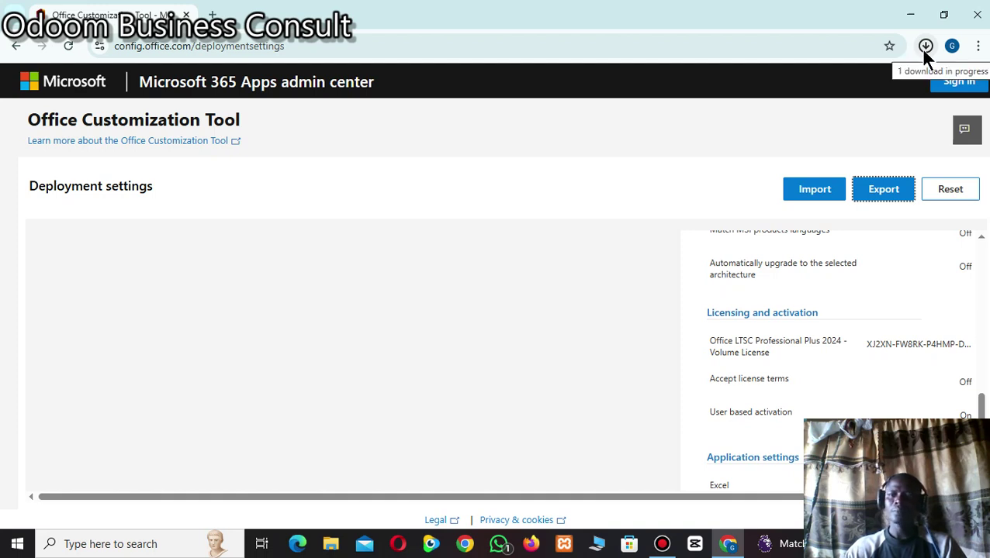
{"action": "left_click", "coordinate": [925, 49]}
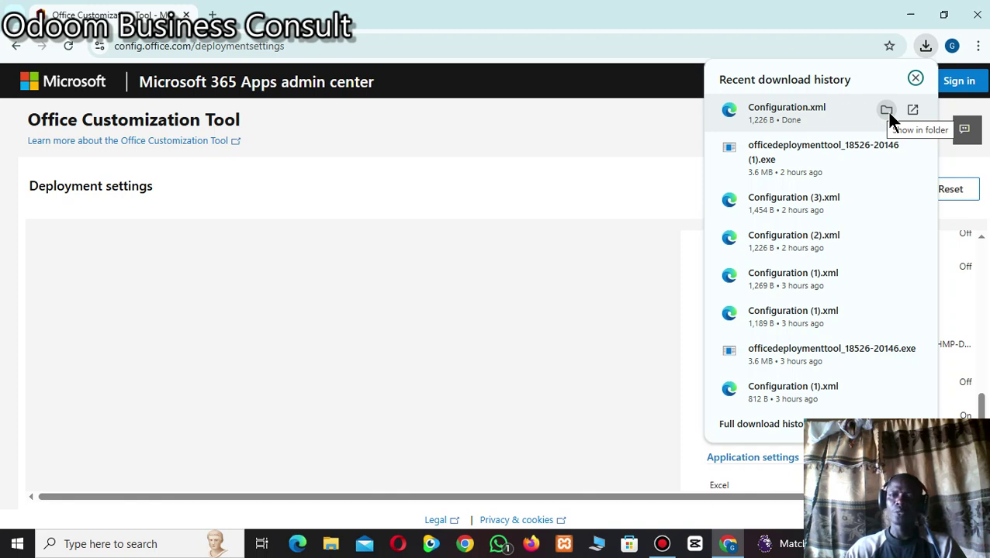
Copy the downloaded Configuration file from the Downloads folder, then close Explorer and minimize Chrome
{"action": "left_click", "coordinate": [886, 110]}
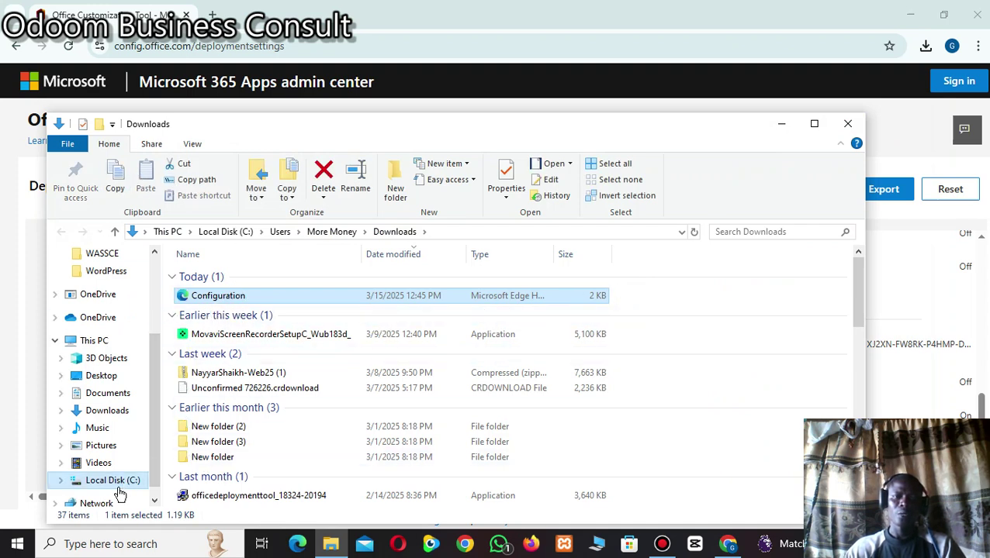
{"action": "right_click", "coordinate": [235, 294]}
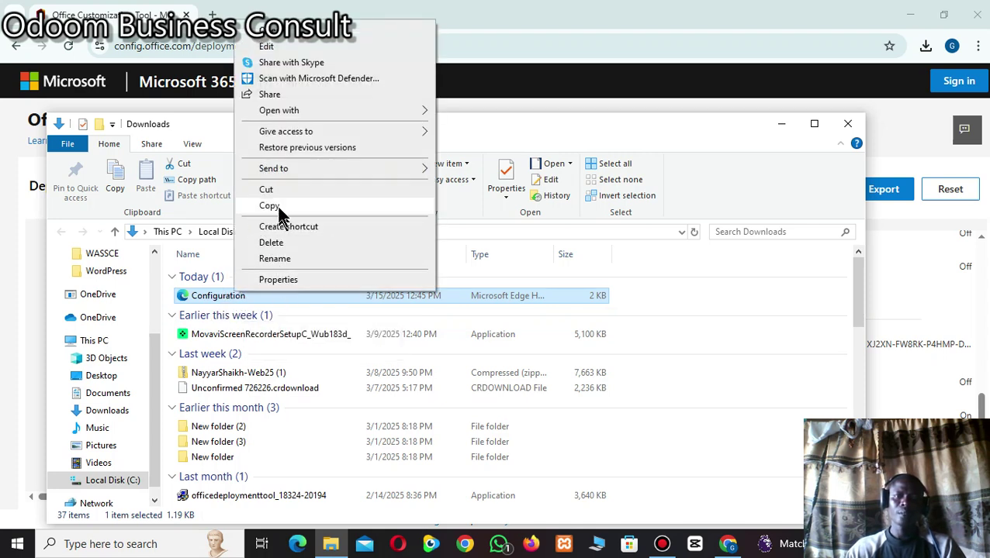
{"action": "left_click", "coordinate": [272, 205]}
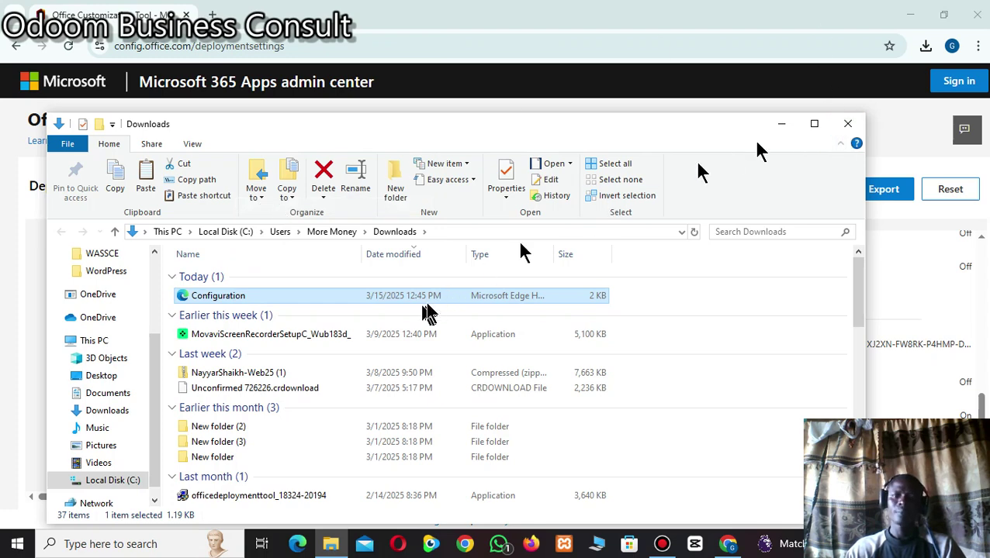
{"action": "left_click", "coordinate": [848, 124]}
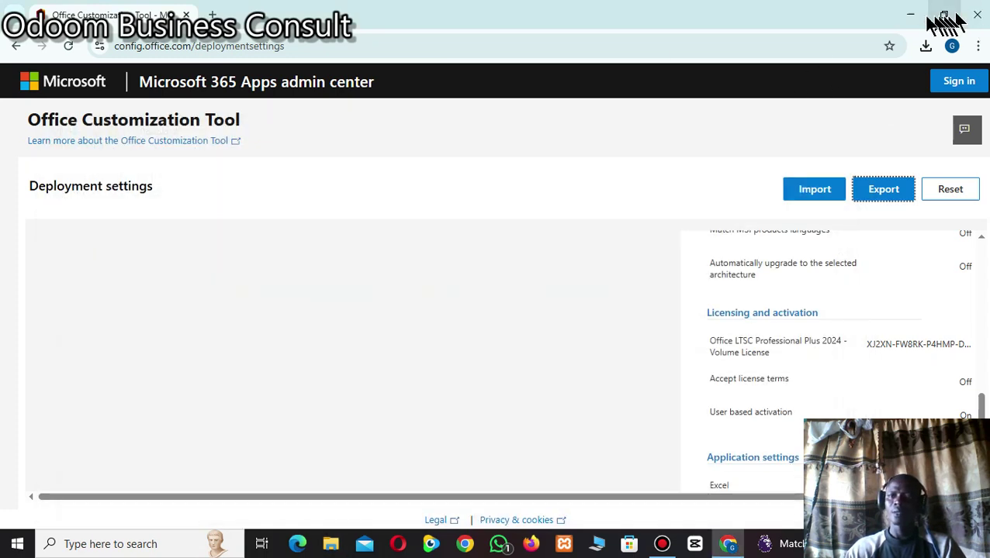
{"action": "left_click", "coordinate": [911, 14]}
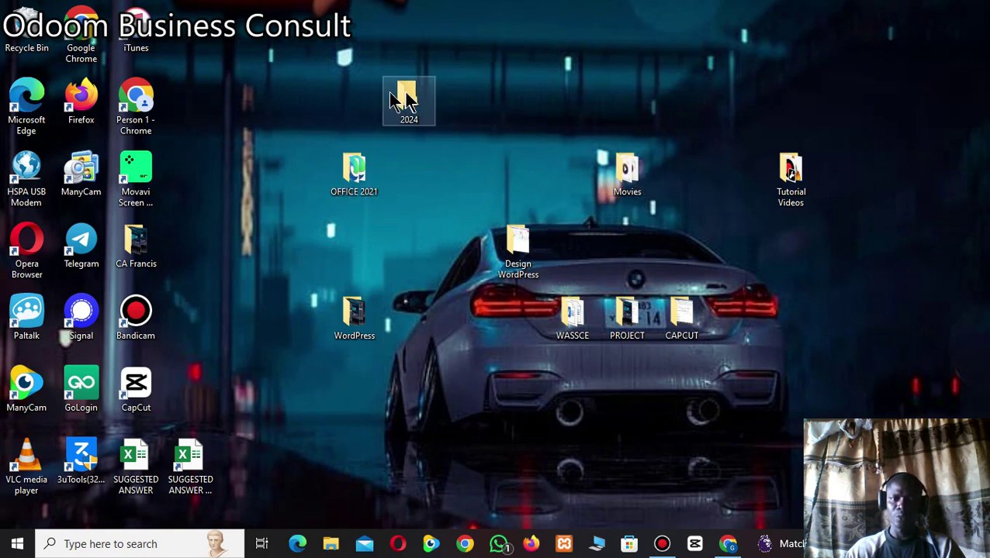
Paste Configuration into the 2024 desktop folder and verify the 2 KB file is inside
{"action": "right_click", "coordinate": [409, 101]}
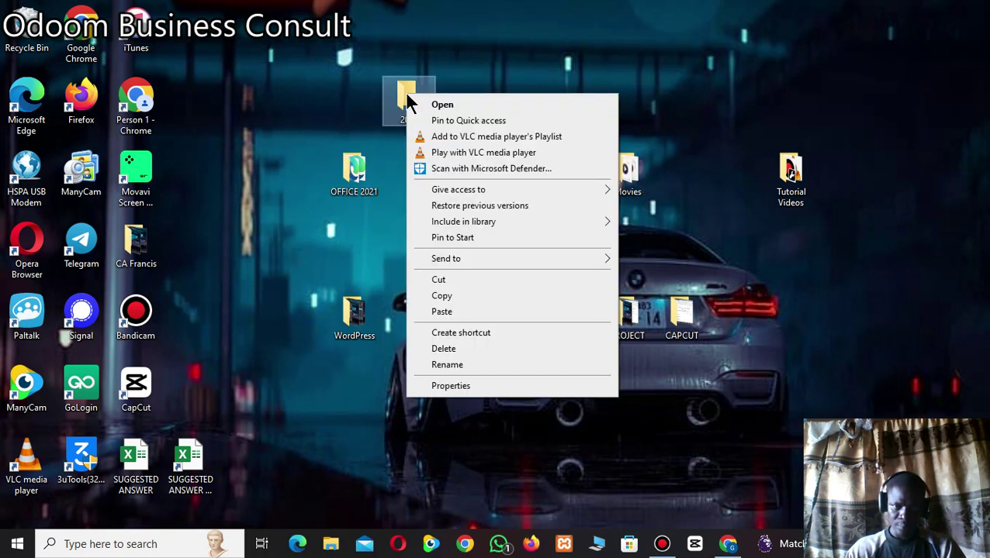
{"action": "left_click", "coordinate": [469, 313]}
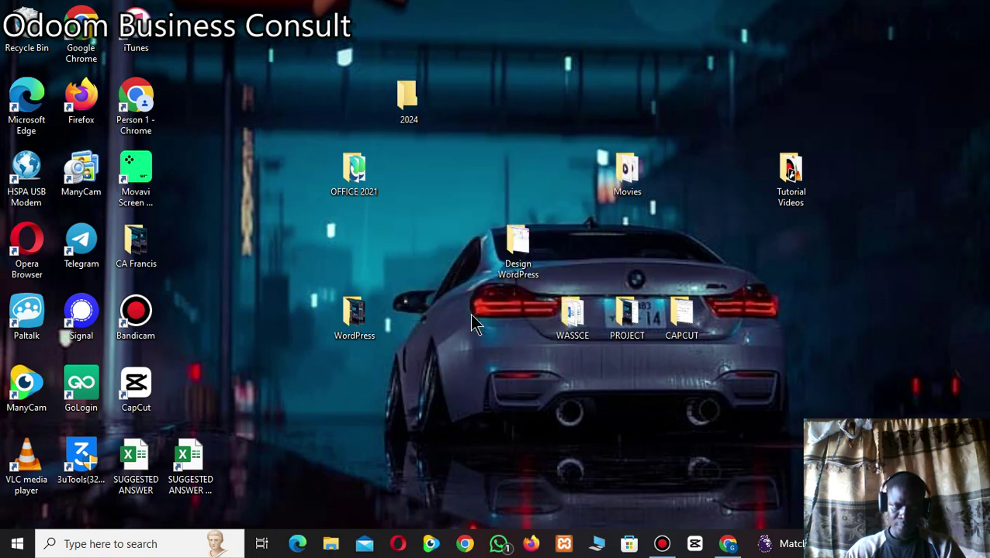
{"action": "double_click", "coordinate": [409, 99]}
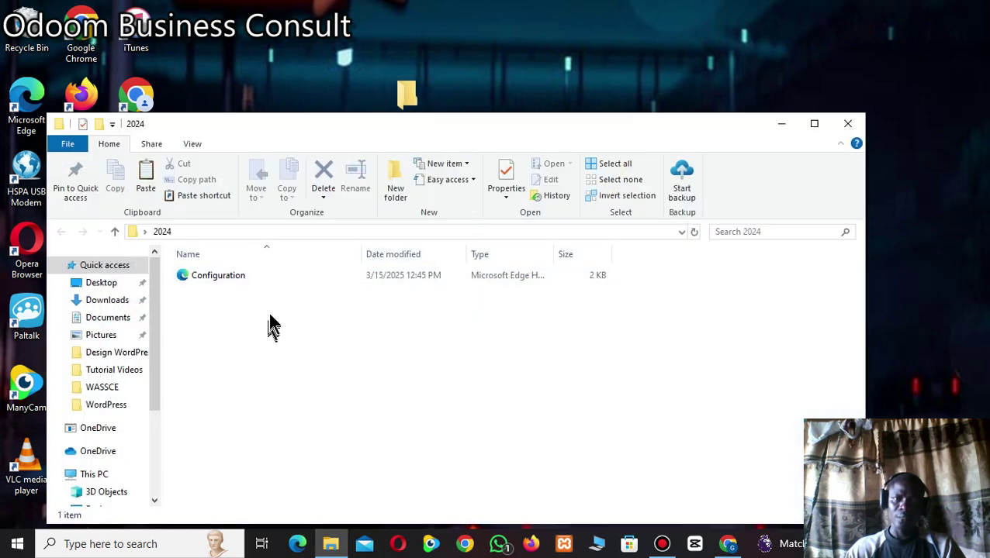
{"action": "left_click", "coordinate": [847, 131]}
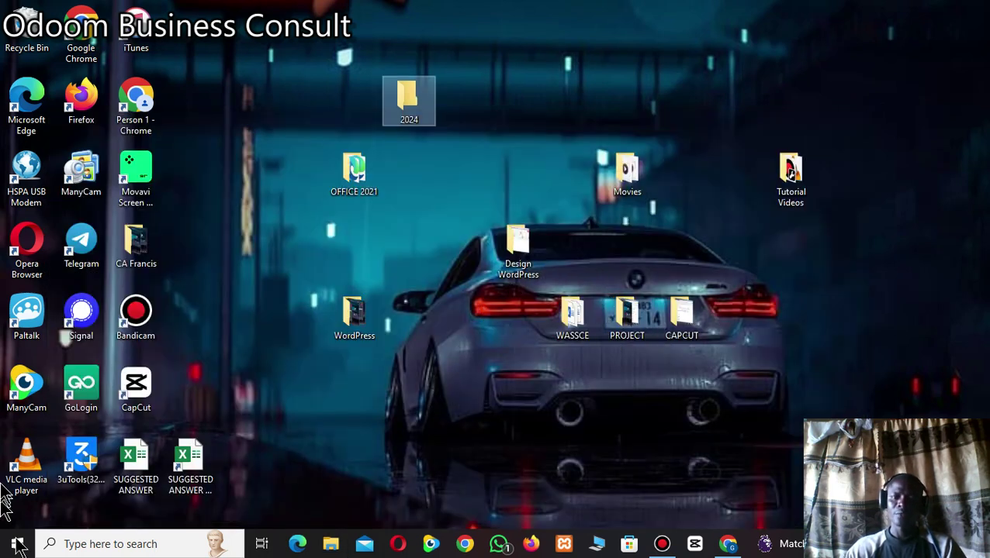
{"action": "left_click", "coordinate": [464, 545]}
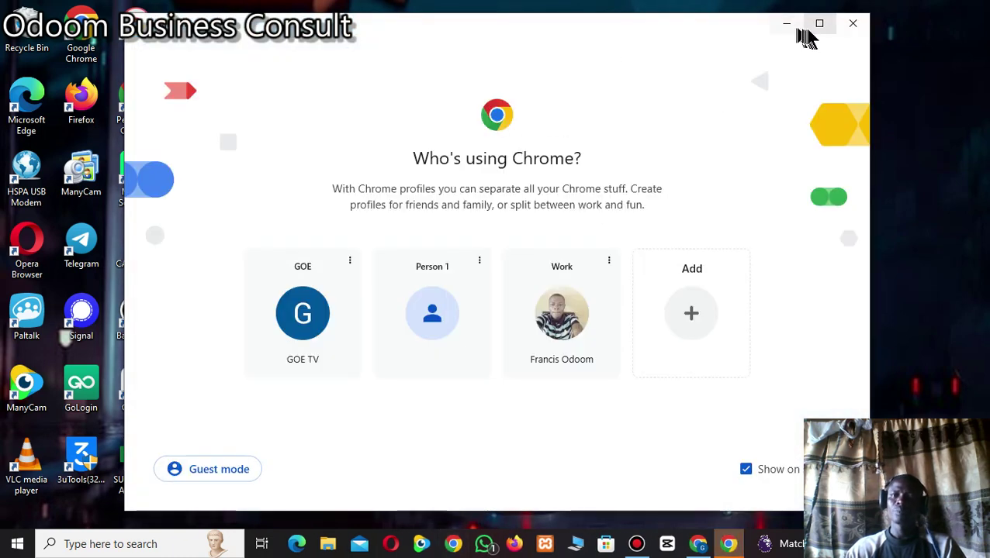
Pick a Chrome profile and search 'office deployment tool' to reach its Download Center page
{"action": "left_click", "coordinate": [819, 24]}
{"action": "left_click", "coordinate": [270, 371]}
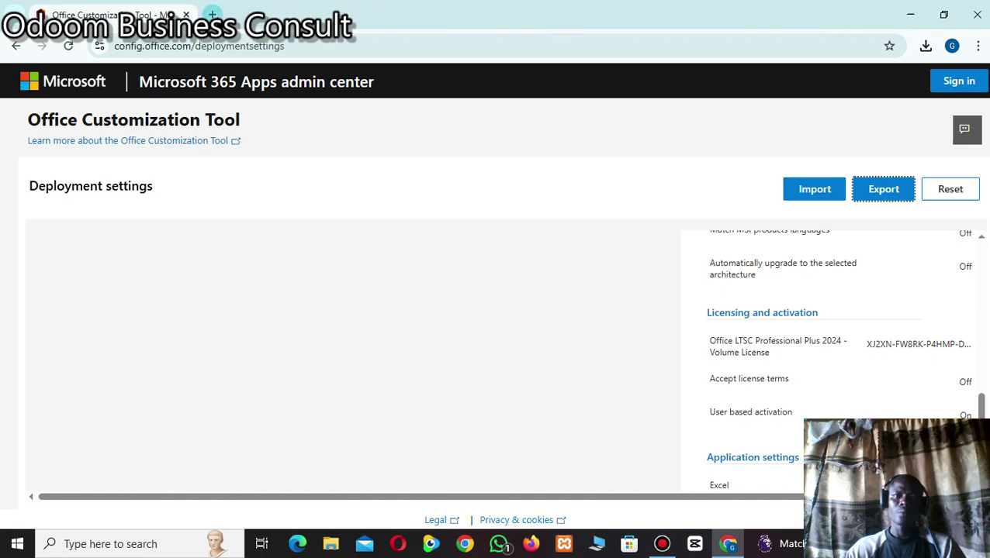
{"action": "left_click", "coordinate": [212, 15]}
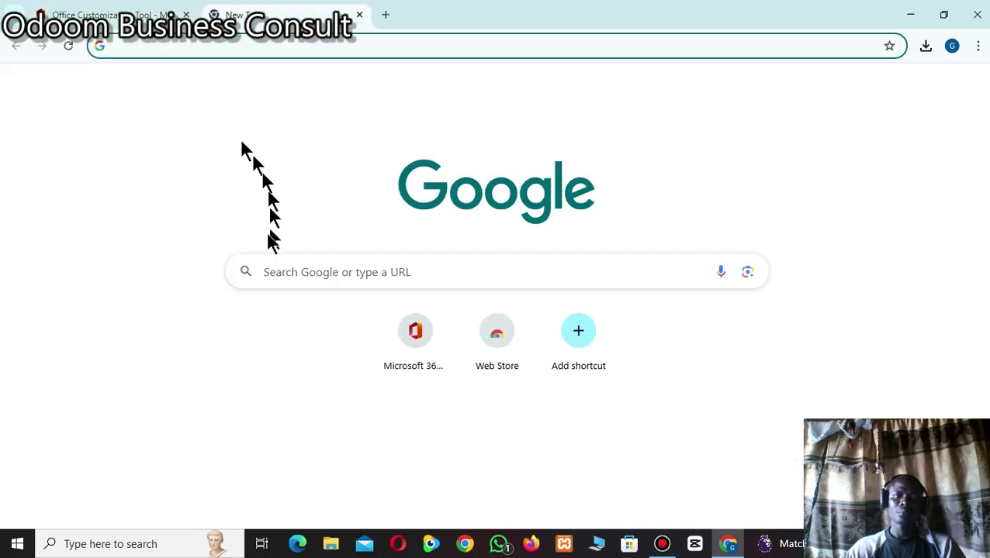
{"action": "left_click", "coordinate": [270, 277]}
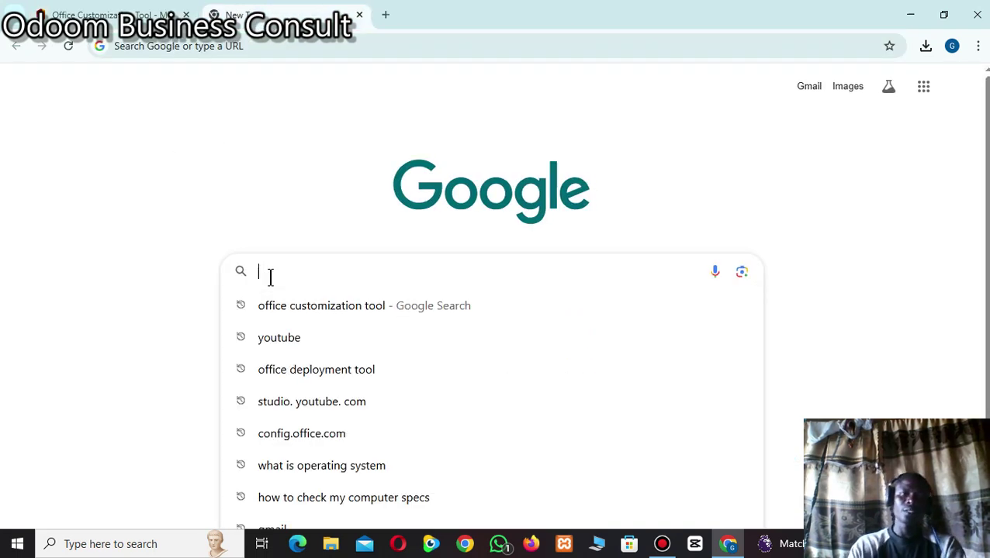
{"action": "left_click", "coordinate": [318, 380]}
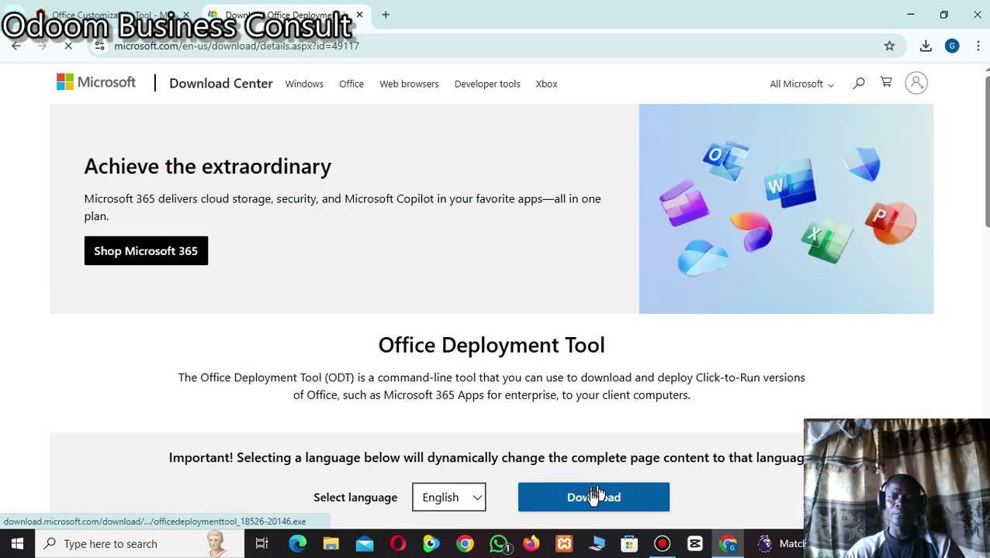
Download the Office Deployment Tool installer (3.6 MB .exe) and show Chrome's recent downloads
{"action": "scroll", "coordinate": [450, 434], "scroll_direction": "down", "scroll_amount": 2}
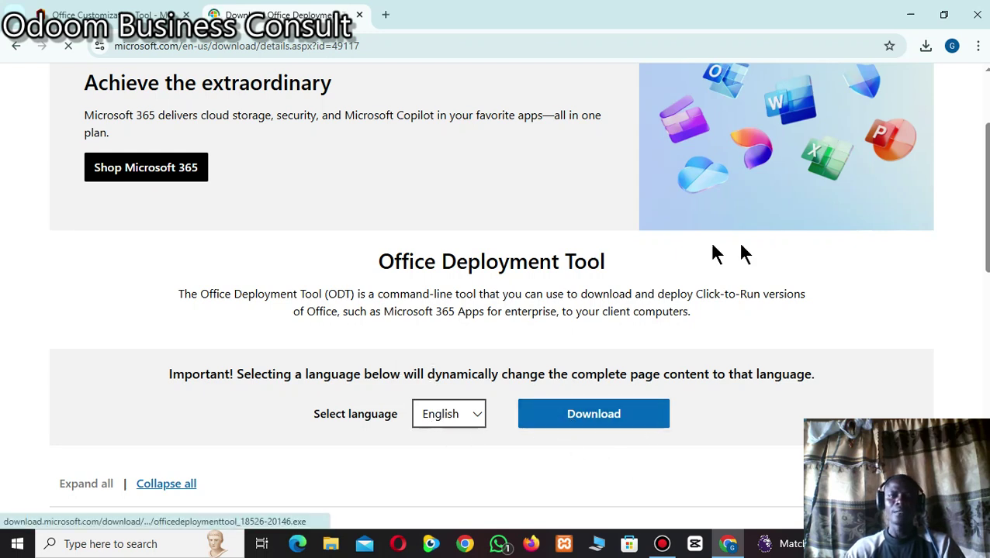
{"action": "left_click", "coordinate": [596, 416]}
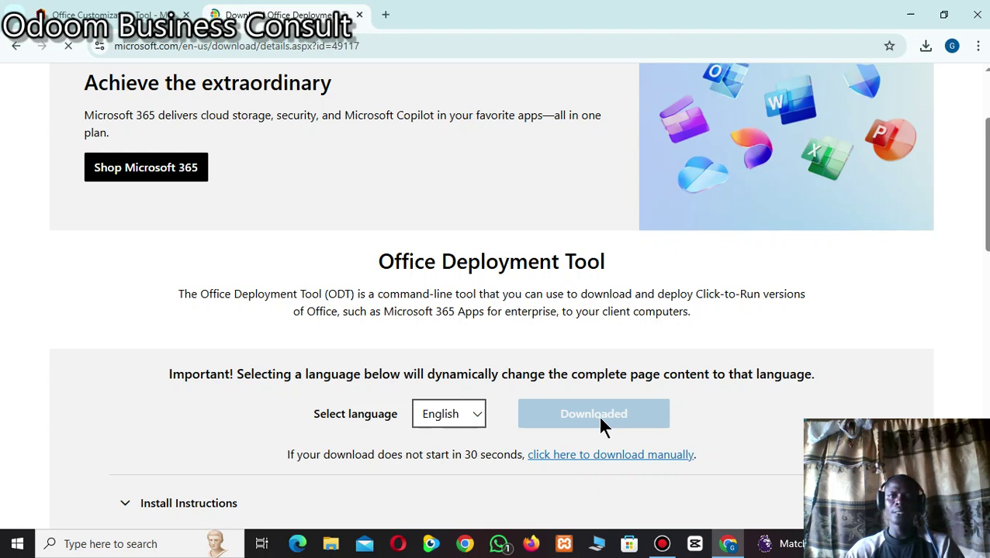
{"action": "left_click", "coordinate": [927, 46]}
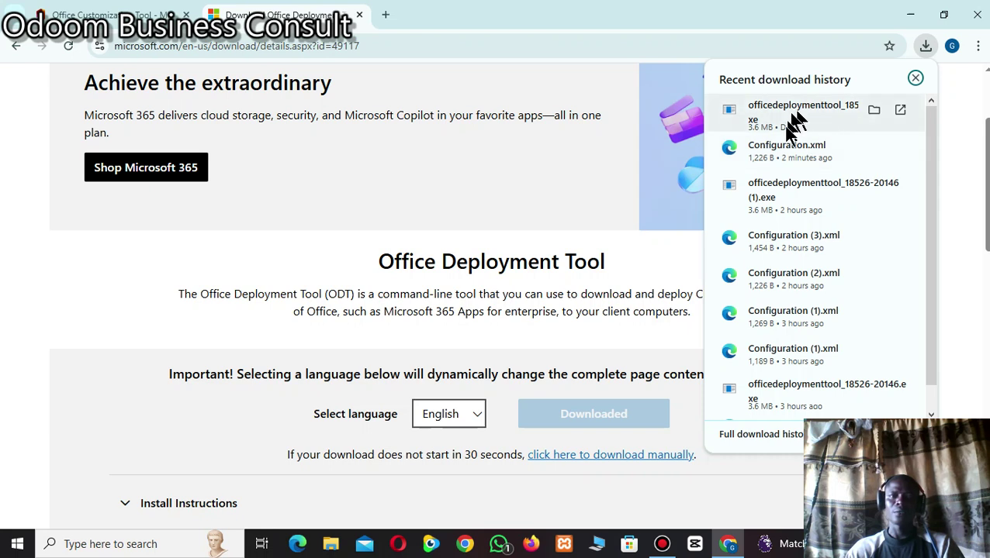
Run the officedeploymenttool file from the Downloads folder as administrator
{"action": "left_click", "coordinate": [873, 111]}
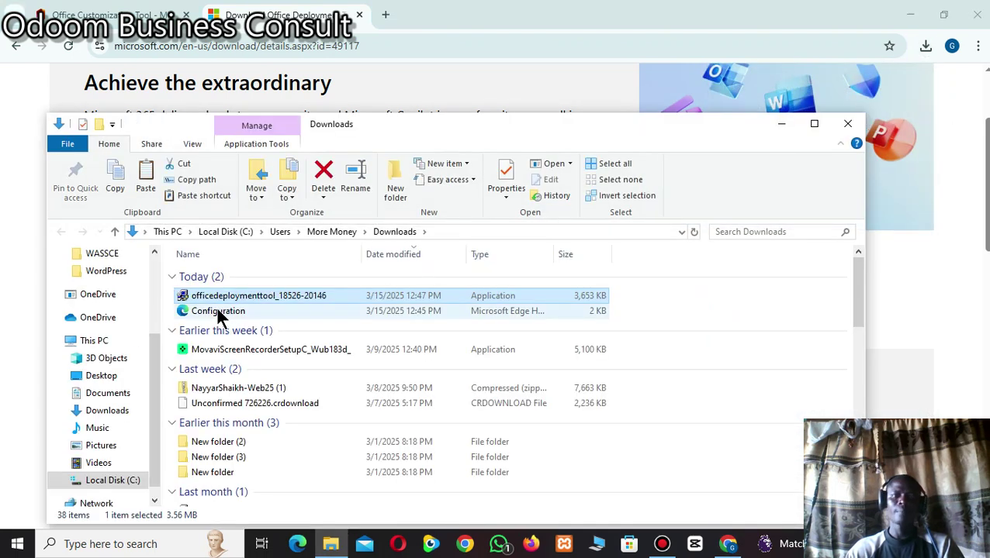
{"action": "left_click_drag", "start_coordinate": [413, 128], "coordinate": [426, 68]}
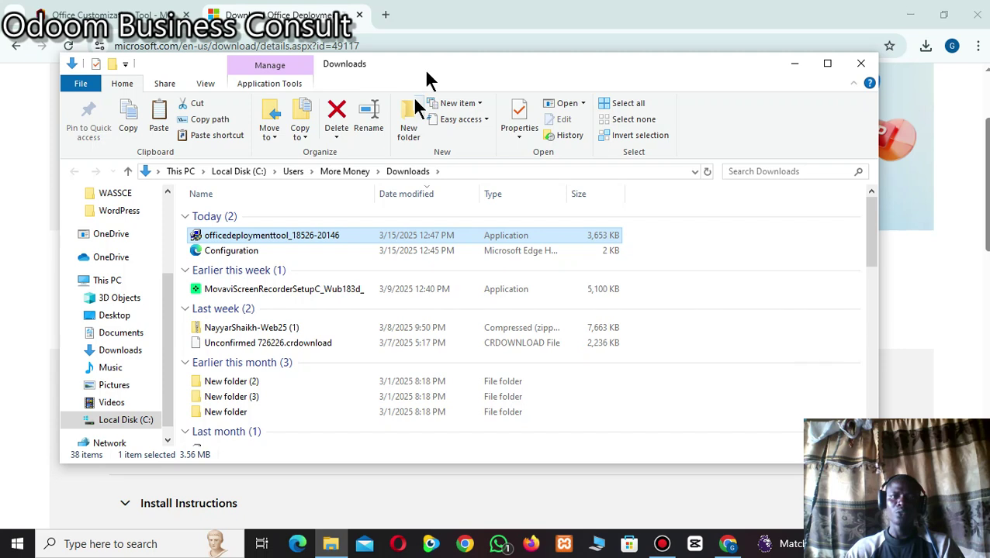
{"action": "right_click", "coordinate": [291, 236]}
{"action": "left_click", "coordinate": [349, 238]}
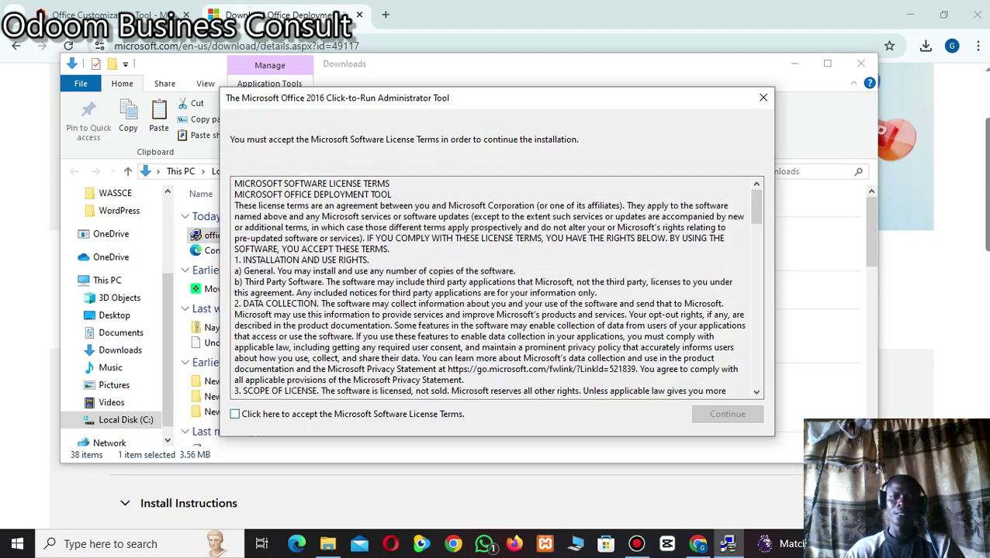
Accept the license terms and extract the tool's files into the desktop 2024 folder
{"action": "left_click", "coordinate": [234, 414]}
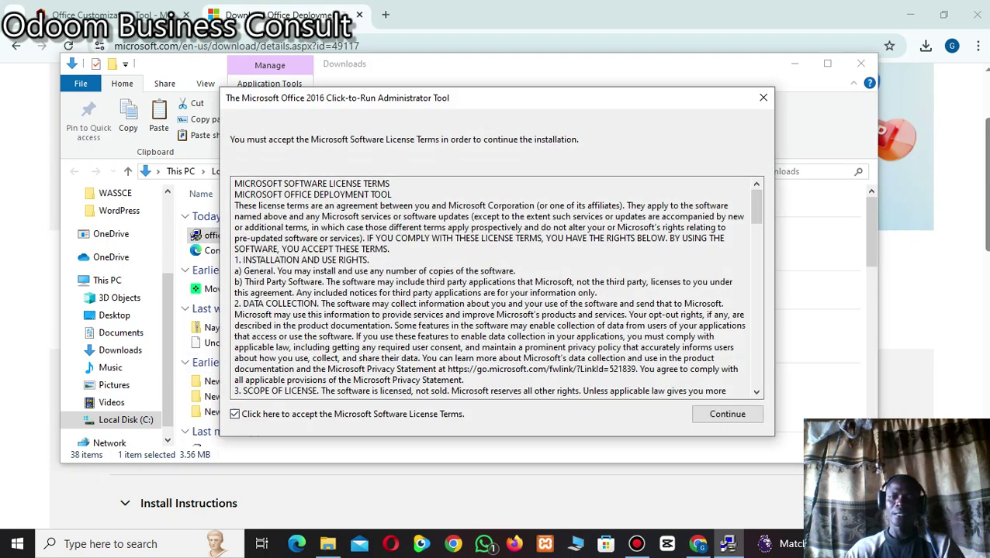
{"action": "left_click", "coordinate": [727, 414]}
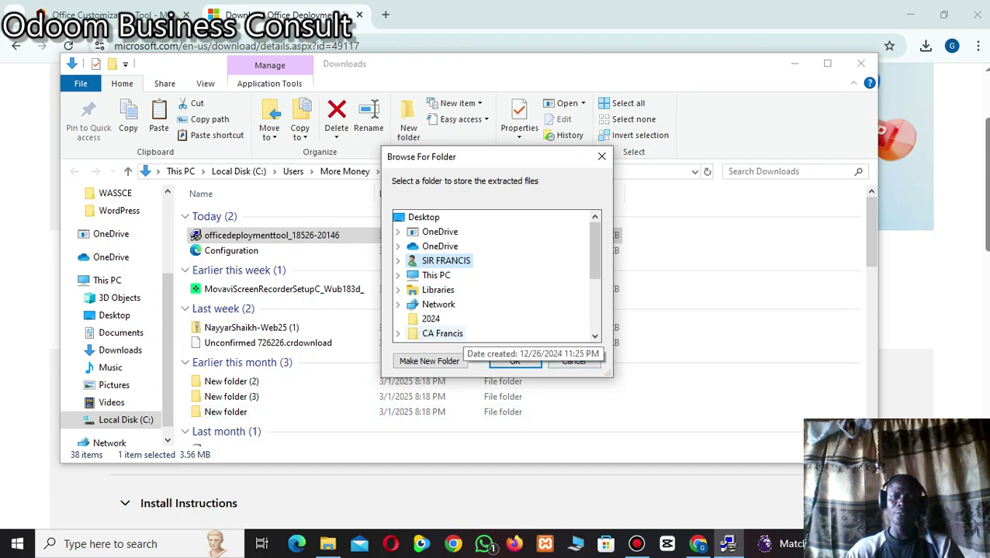
{"action": "left_click", "coordinate": [432, 320]}
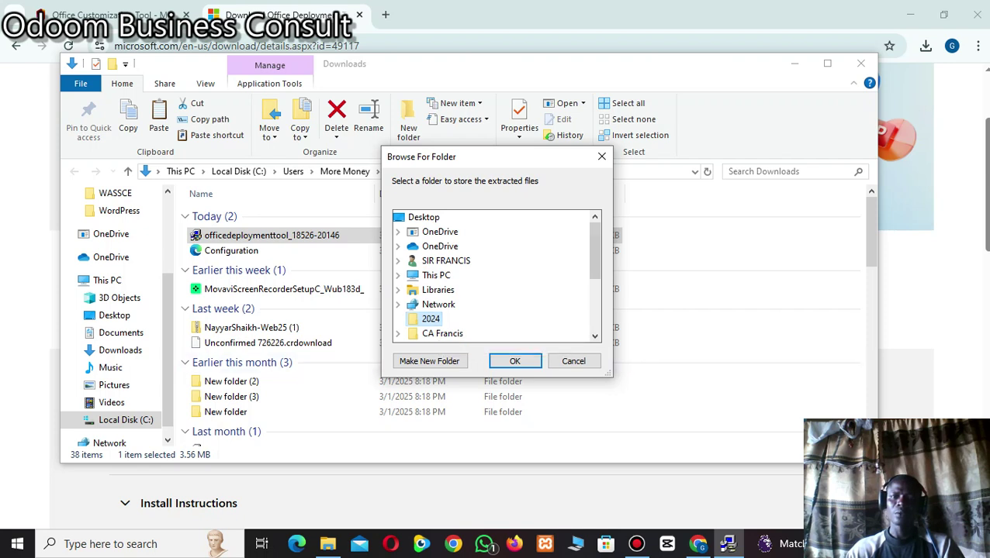
{"action": "left_click", "coordinate": [595, 336]}
{"action": "left_click", "coordinate": [595, 335]}
{"action": "left_click", "coordinate": [595, 335]}
{"action": "left_click", "coordinate": [595, 336]}
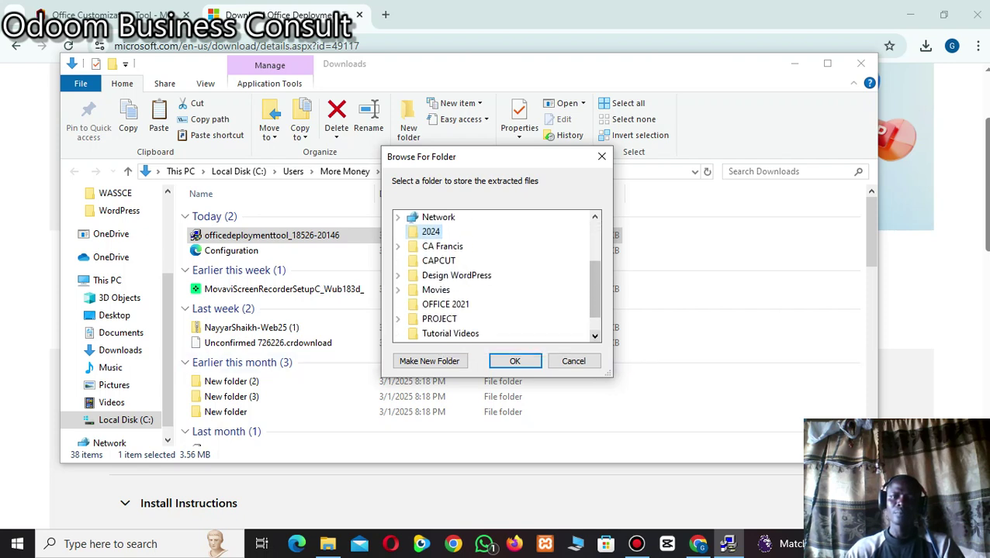
{"action": "left_click", "coordinate": [594, 336]}
{"action": "left_click", "coordinate": [595, 336]}
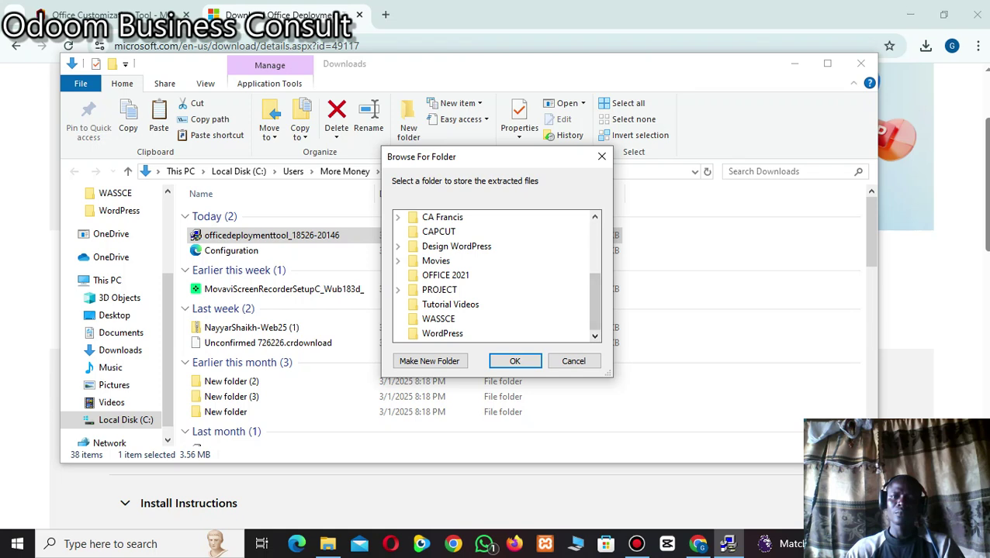
{"action": "left_click", "coordinate": [595, 216]}
{"action": "left_click", "coordinate": [595, 217]}
{"action": "left_click", "coordinate": [595, 216]}
{"action": "left_click", "coordinate": [595, 217]}
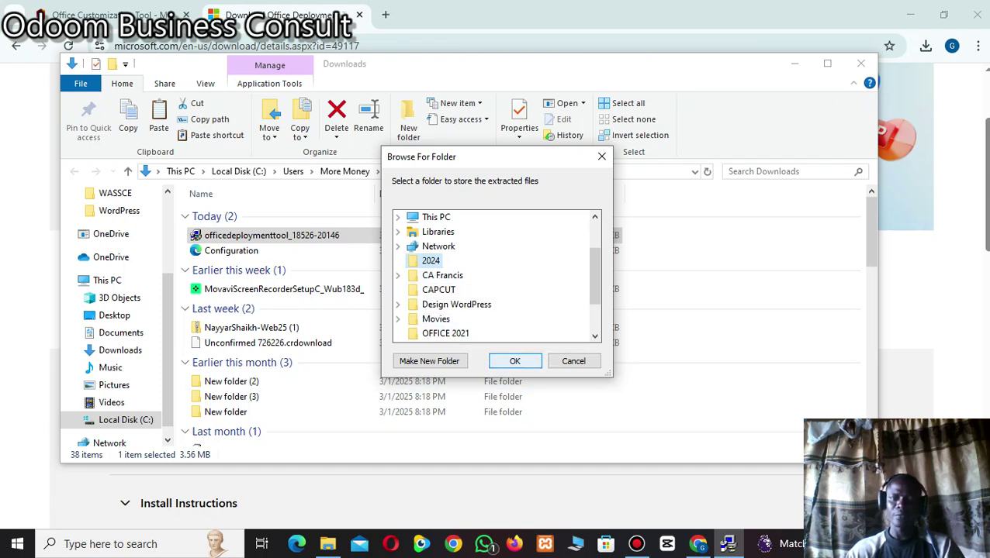
{"action": "key", "text": "Return"}
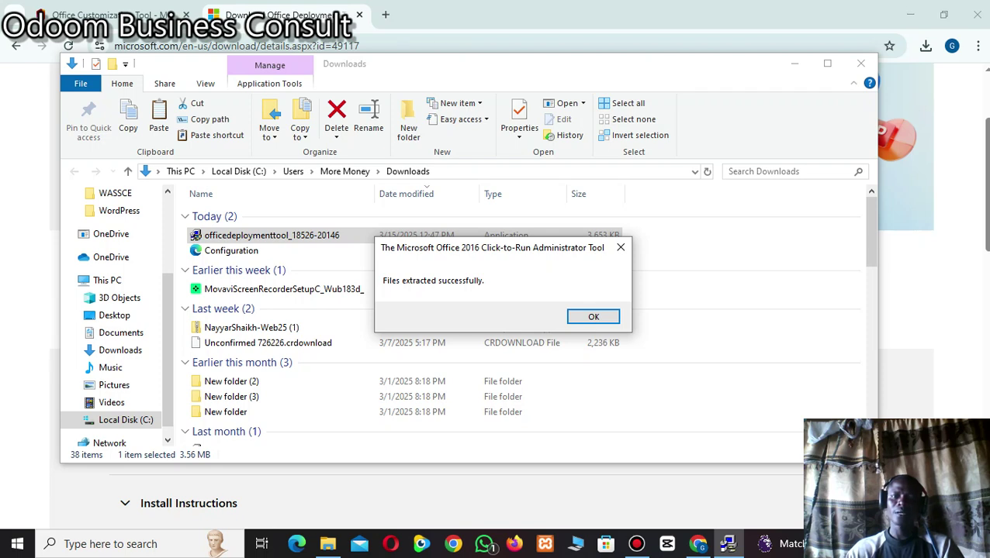
{"action": "left_click", "coordinate": [593, 317]}
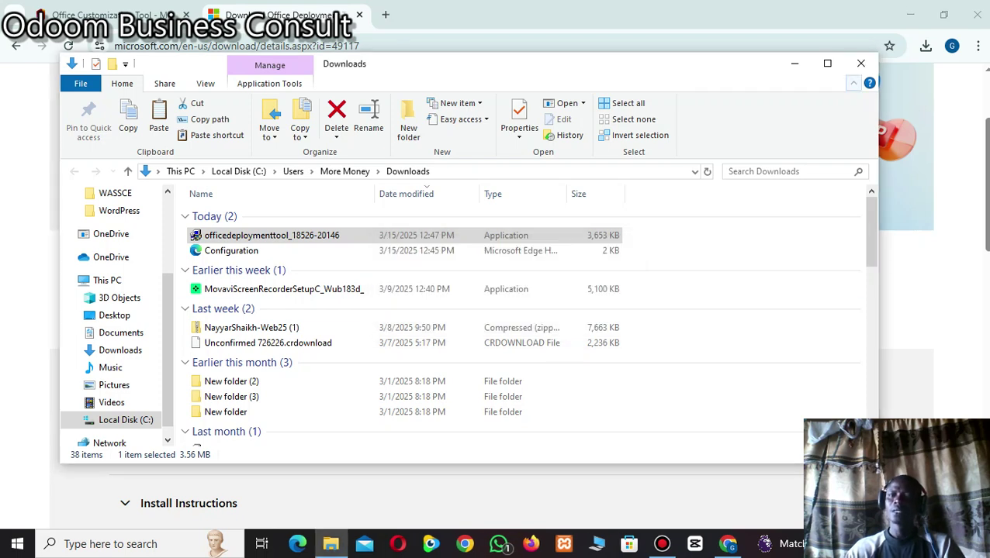
Close Downloads and check the extracted files inside the 2024 folder
{"action": "left_click", "coordinate": [861, 62]}
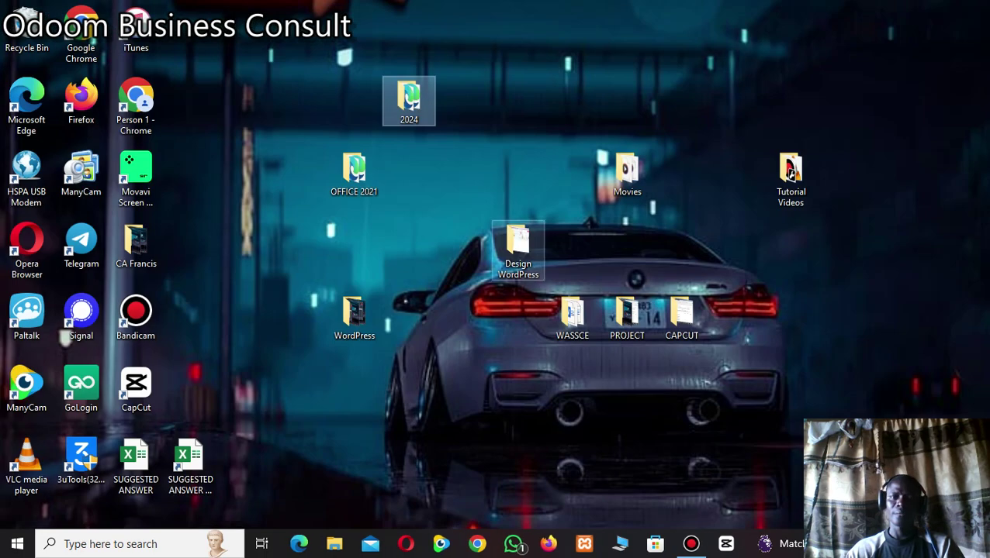
{"action": "double_click", "coordinate": [409, 100]}
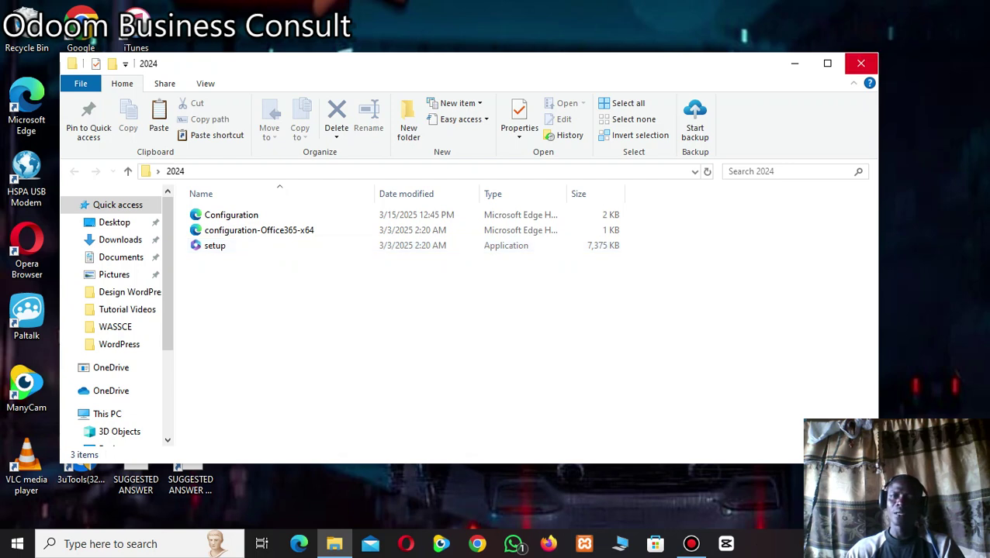
{"action": "left_click", "coordinate": [861, 63]}
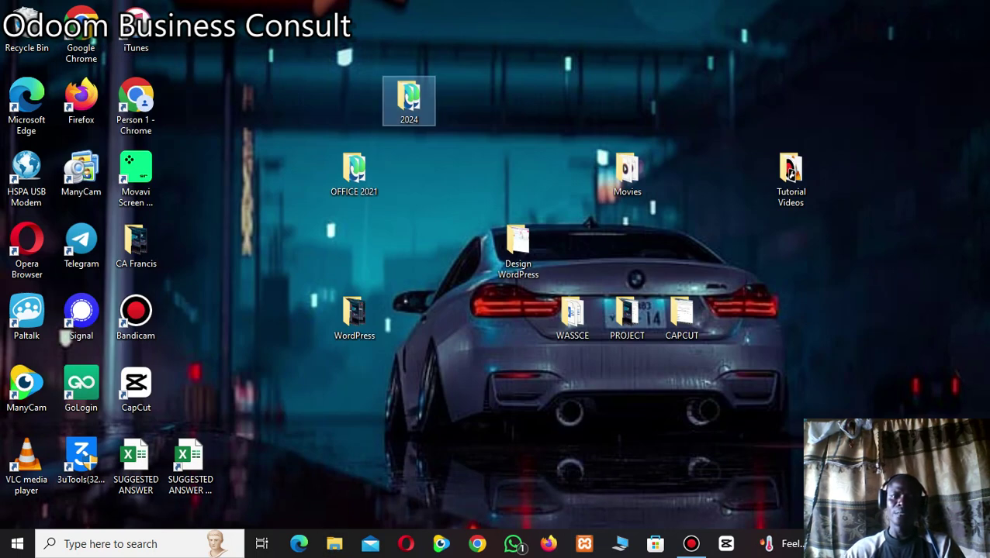
Rename the 2024 folder to 'OFFICE 2024' and copy it
{"action": "right_click", "coordinate": [405, 103]}
{"action": "left_click", "coordinate": [444, 376]}
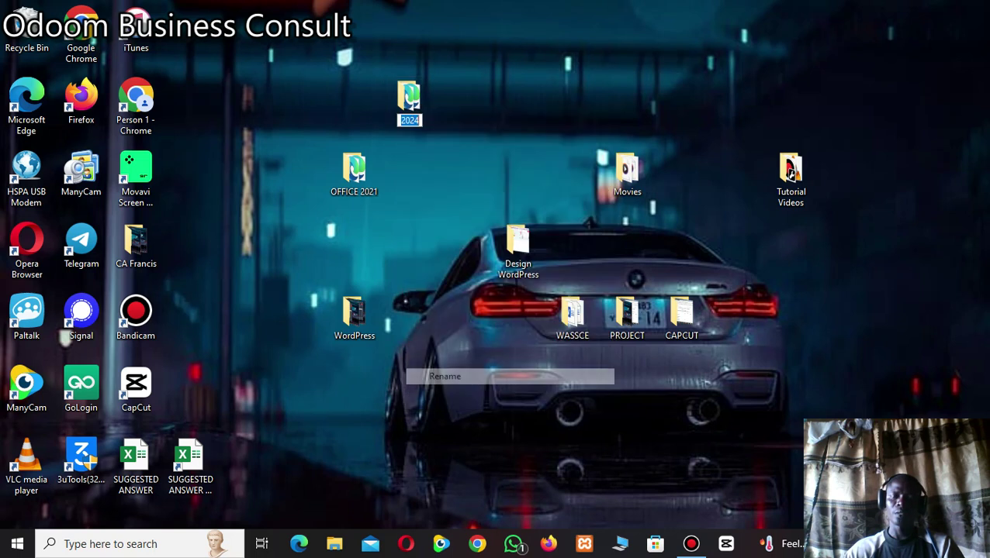
{"action": "type", "text": "O"}
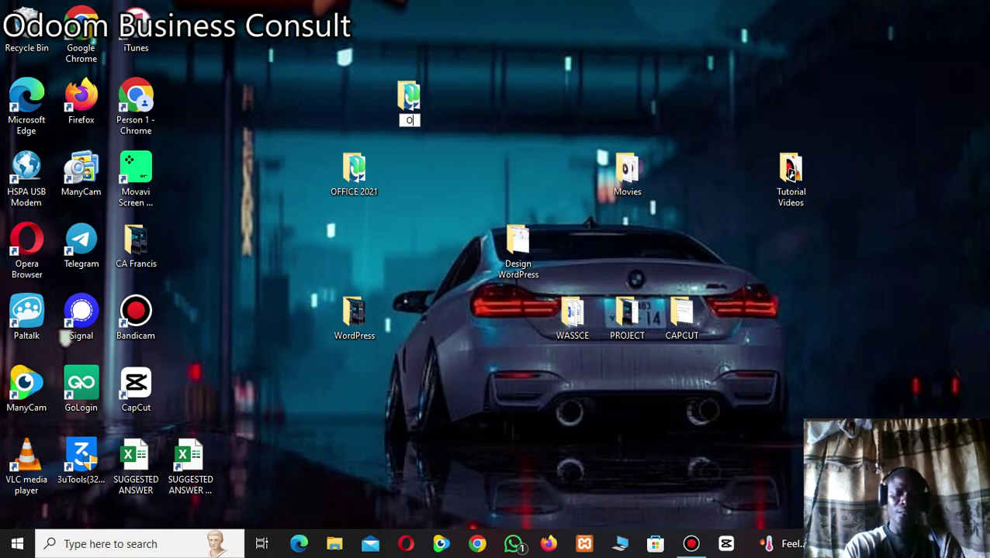
{"action": "type", "text": "FFIC"}
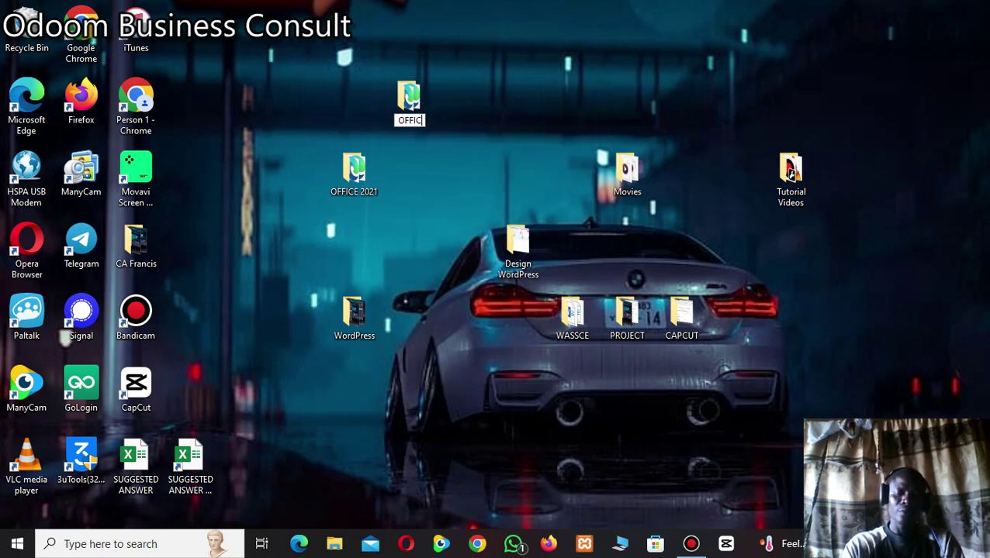
{"action": "type", "text": "E 2"}
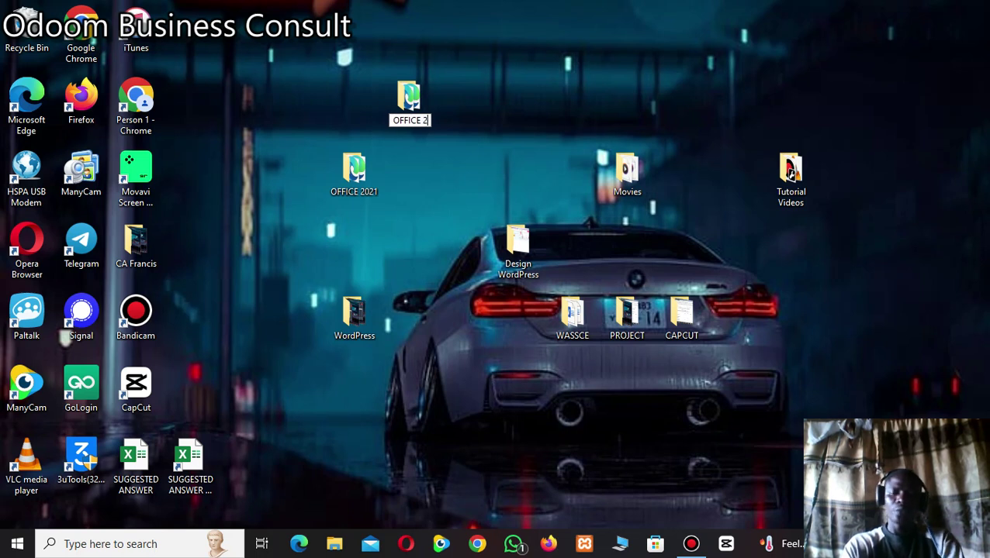
{"action": "type", "text": "024"}
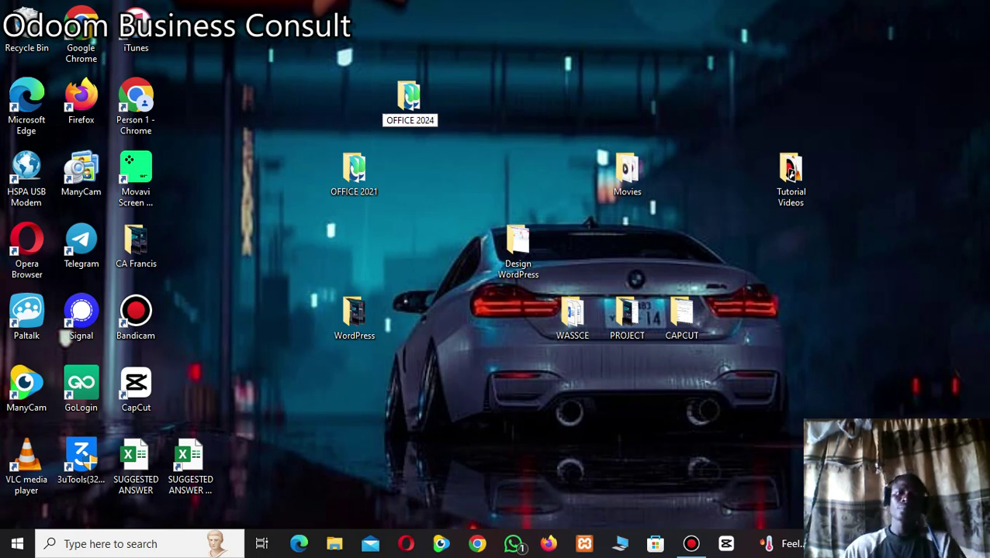
{"action": "key", "text": "Return"}
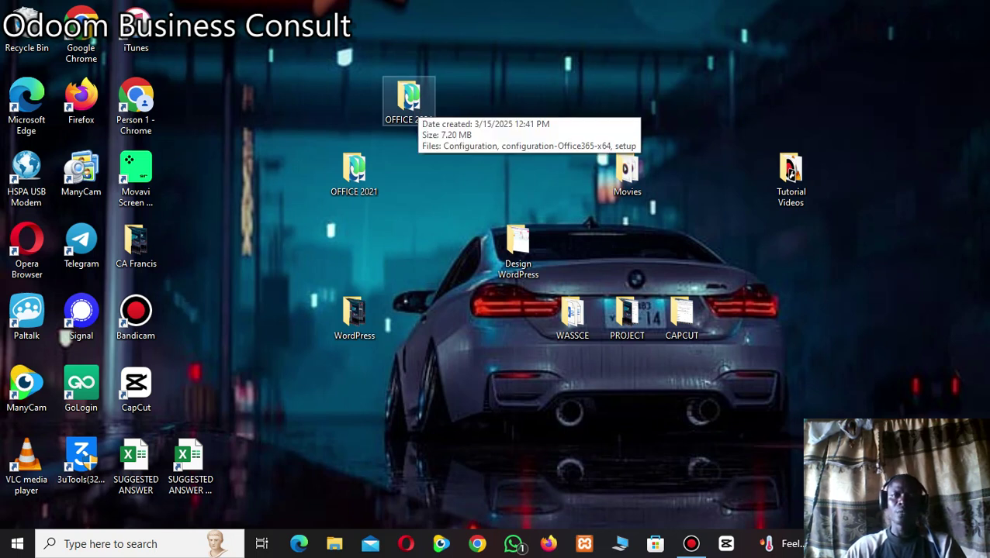
{"action": "right_click", "coordinate": [409, 110]}
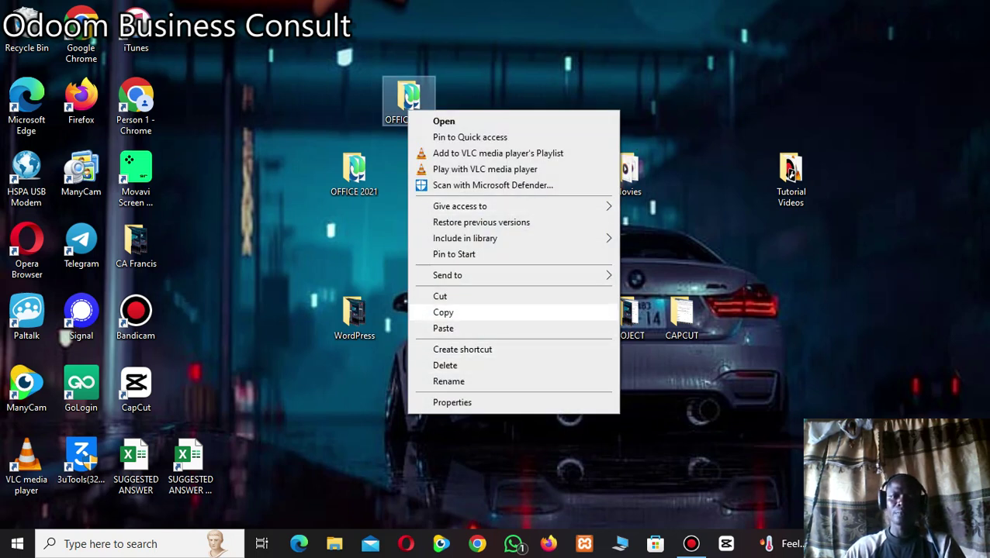
{"action": "left_click", "coordinate": [443, 312]}
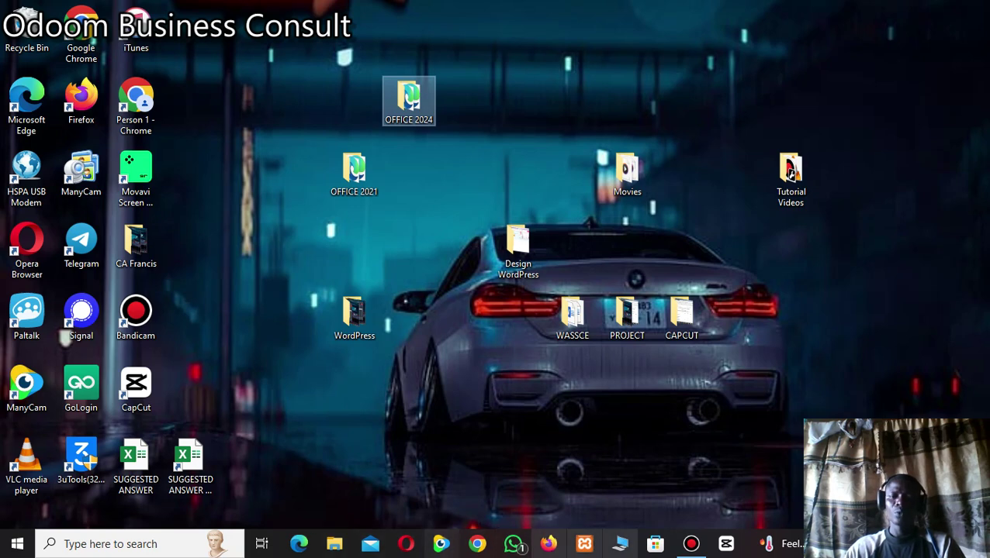
Paste the OFFICE 2024 folder onto Local Disk (C:) and confirm it is there
{"action": "key", "text": "super+e"}
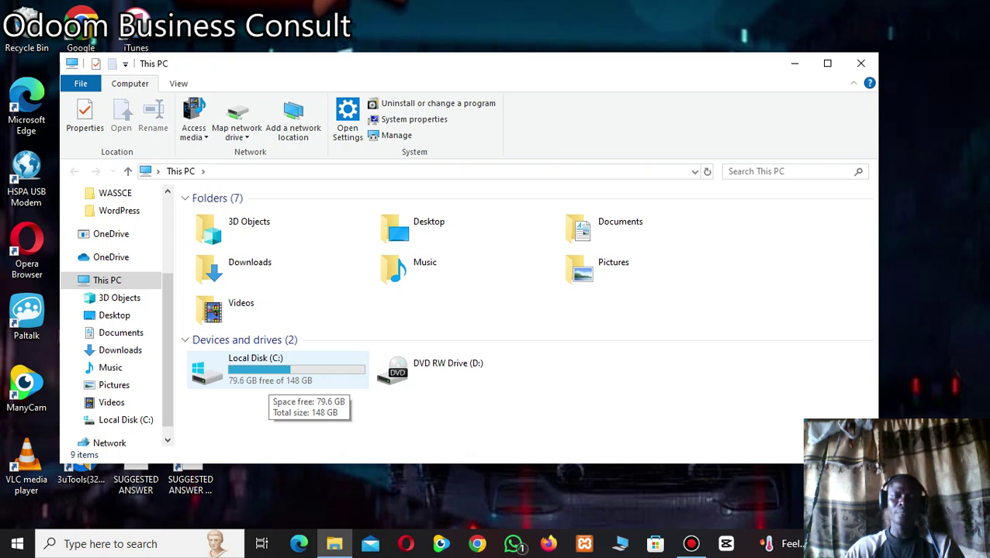
{"action": "right_click", "coordinate": [269, 371]}
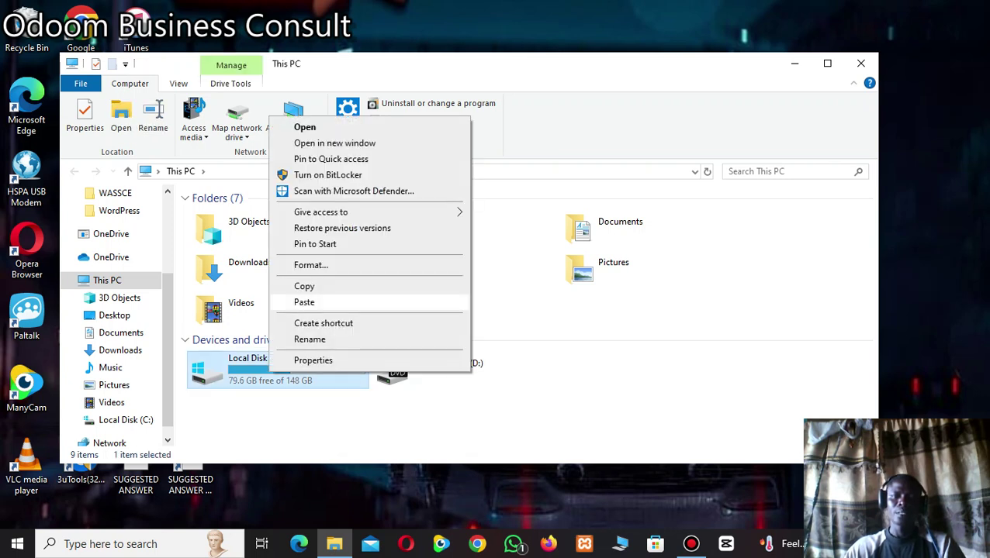
{"action": "key", "text": "Escape"}
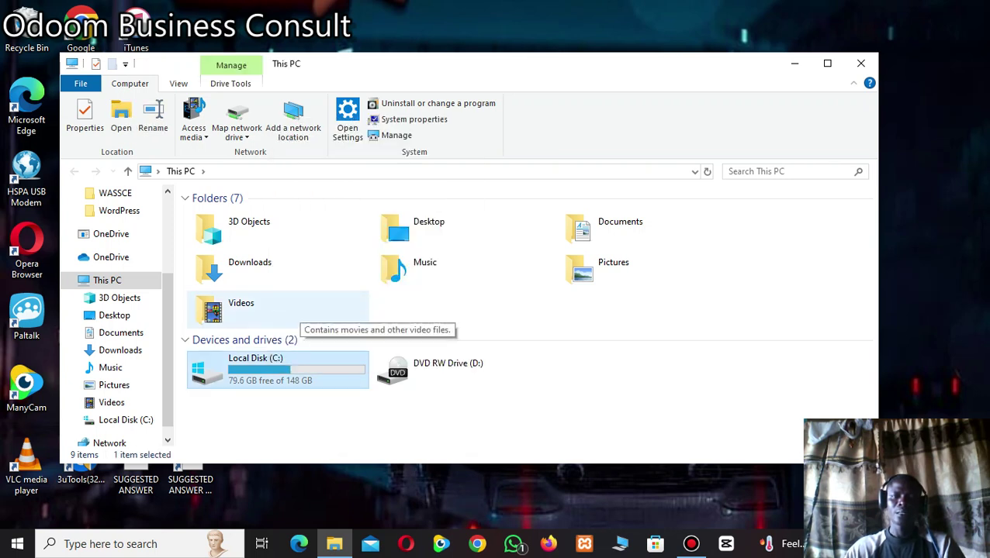
{"action": "key", "text": "Return"}
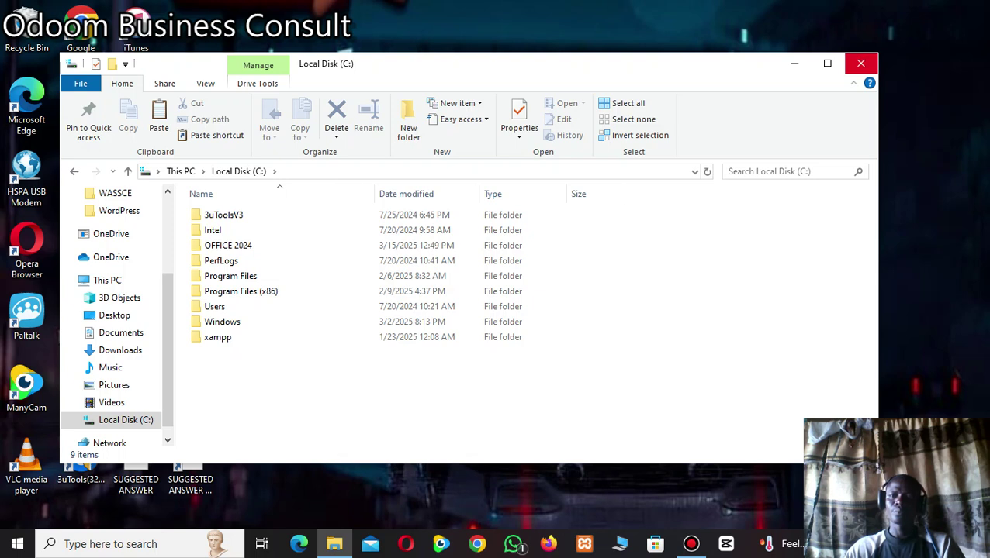
{"action": "left_click", "coordinate": [860, 62]}
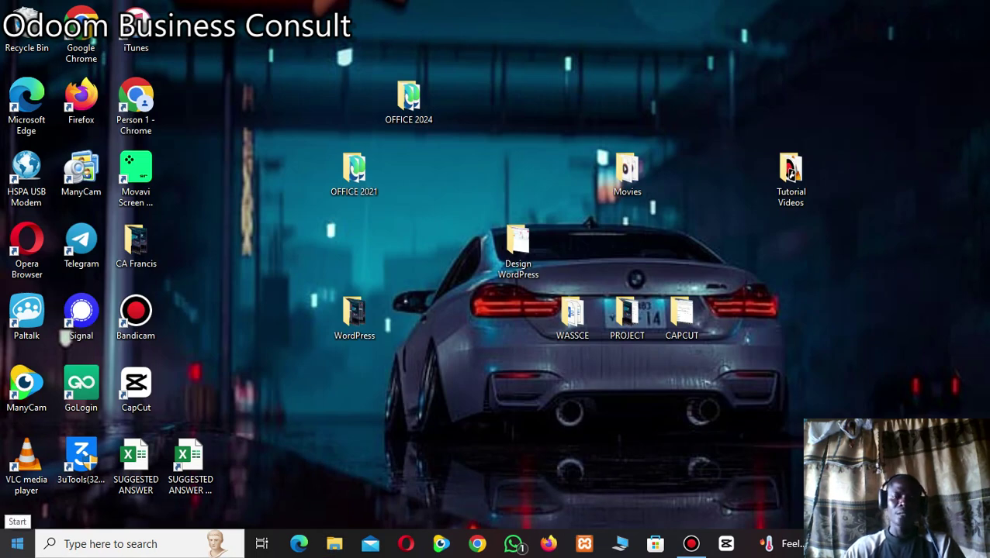
Launch Command Prompt as administrator and enter 'cd' at the system32 prompt
{"action": "left_click", "coordinate": [17, 543]}
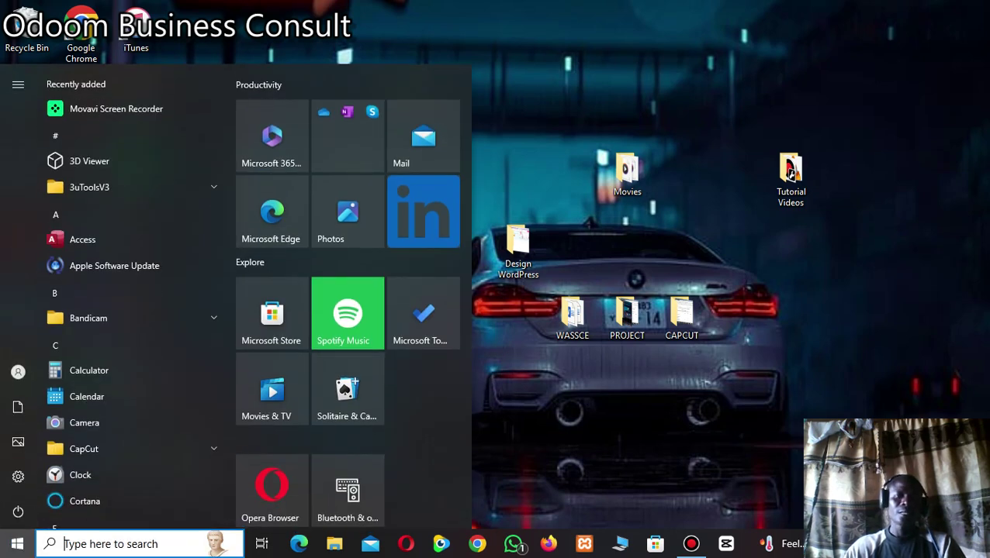
{"action": "left_click", "coordinate": [139, 543]}
{"action": "type", "text": "COM"}
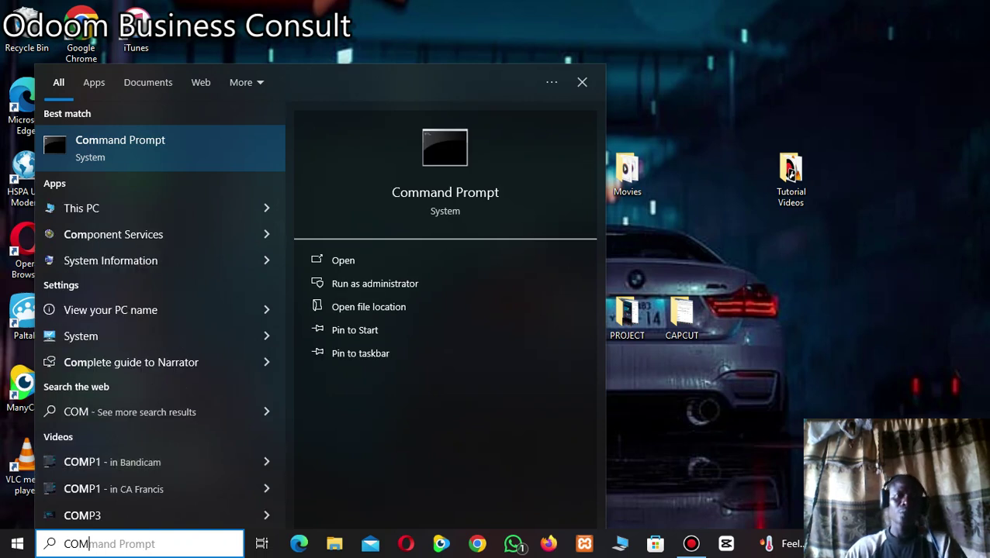
{"action": "right_click", "coordinate": [145, 139]}
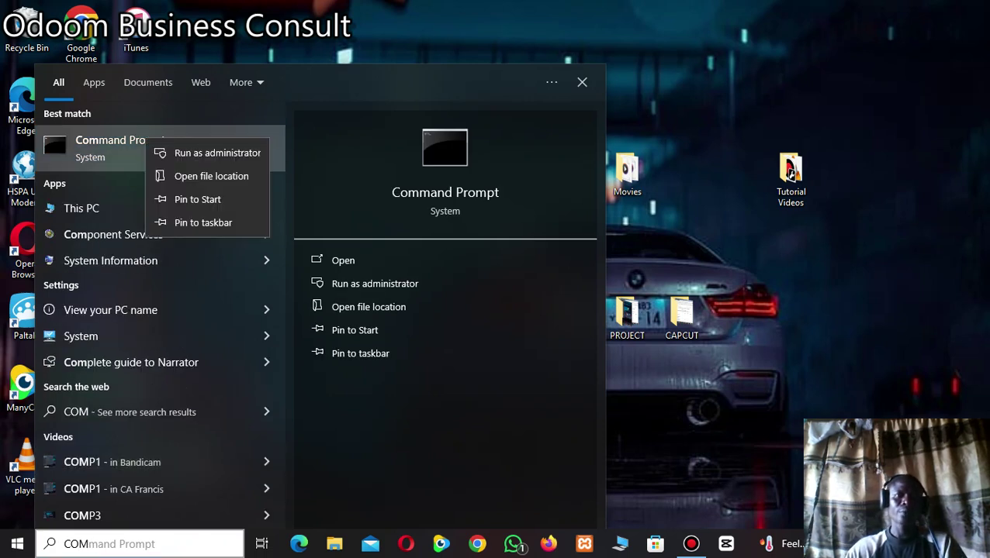
{"action": "left_click", "coordinate": [218, 153]}
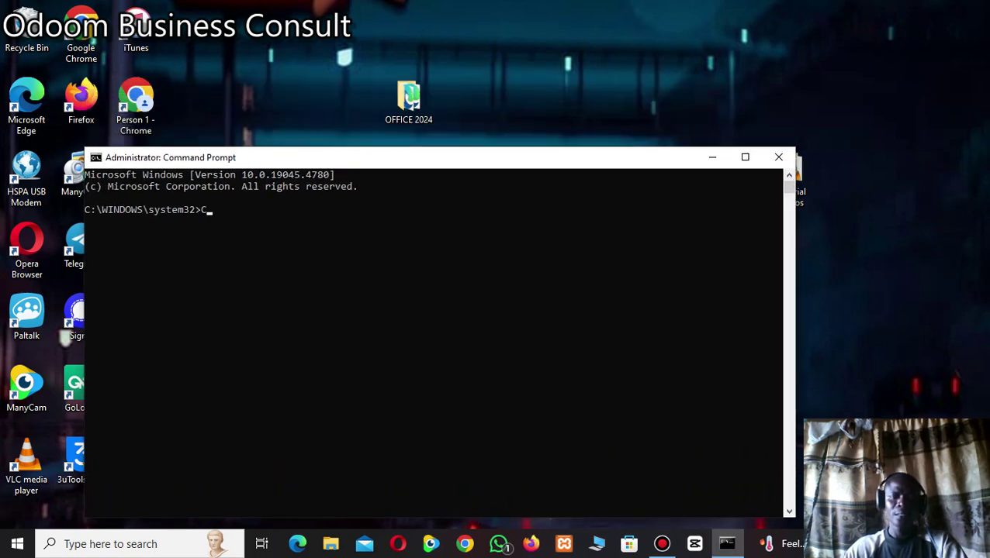
{"action": "key", "text": "BackSpace"}
{"action": "key", "text": "BackSpace"}
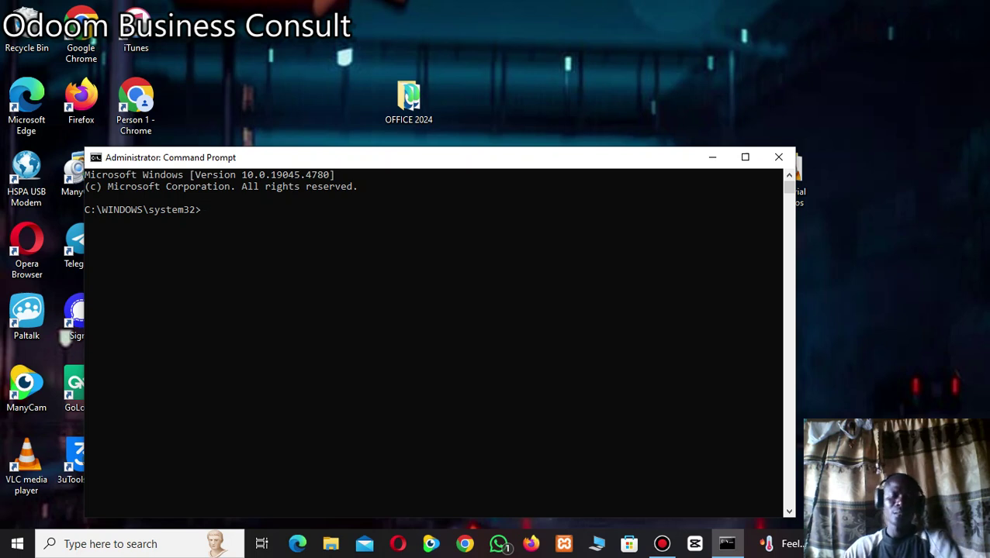
{"action": "type", "text": "cd"}
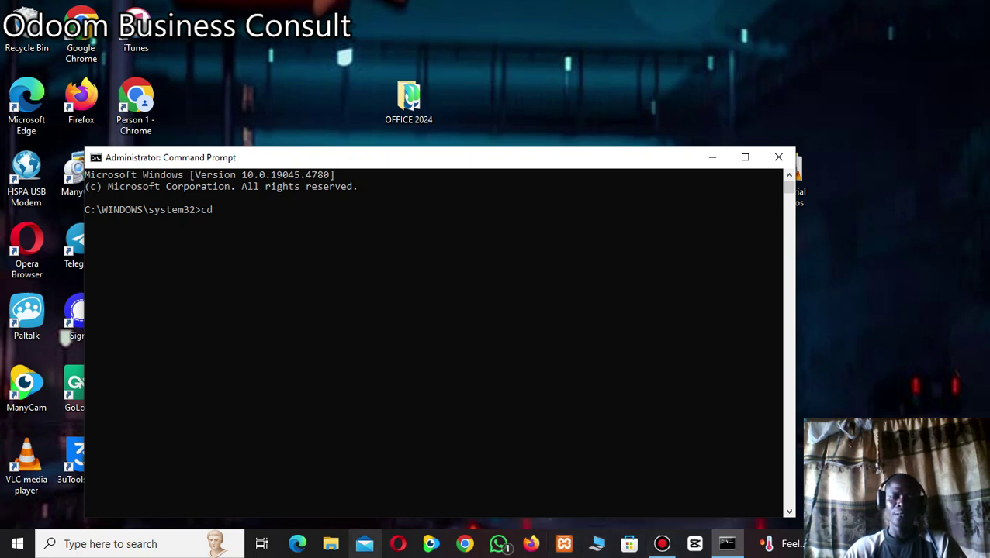
{"action": "left_click", "coordinate": [331, 544]}
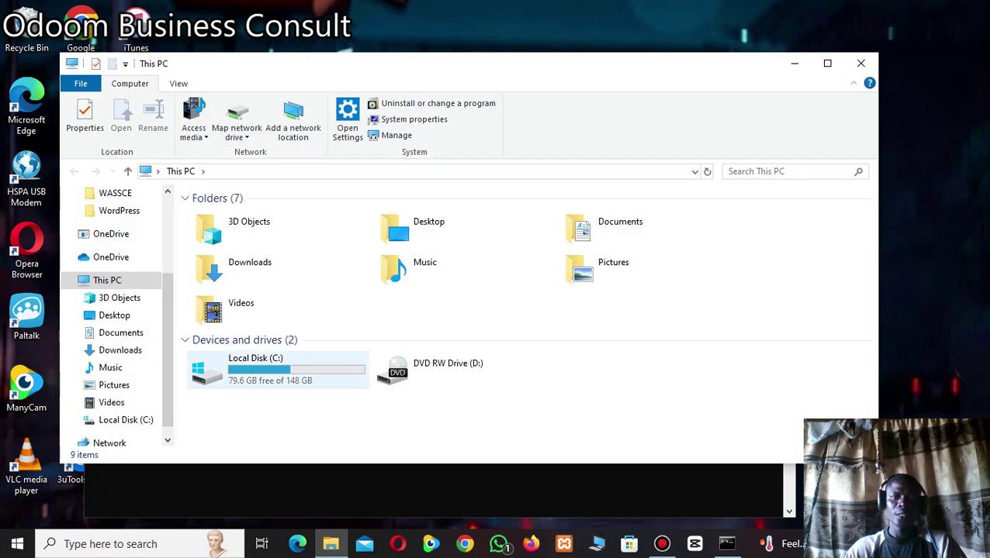
Open C:\OFFICE 2024 in File Explorer and copy its path from the address bar
{"action": "double_click", "coordinate": [256, 364]}
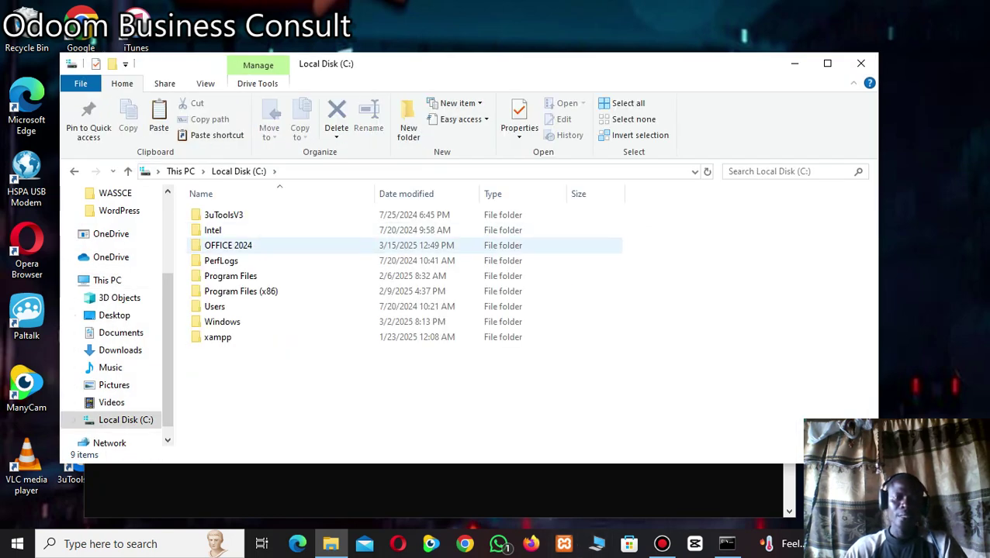
{"action": "double_click", "coordinate": [228, 245]}
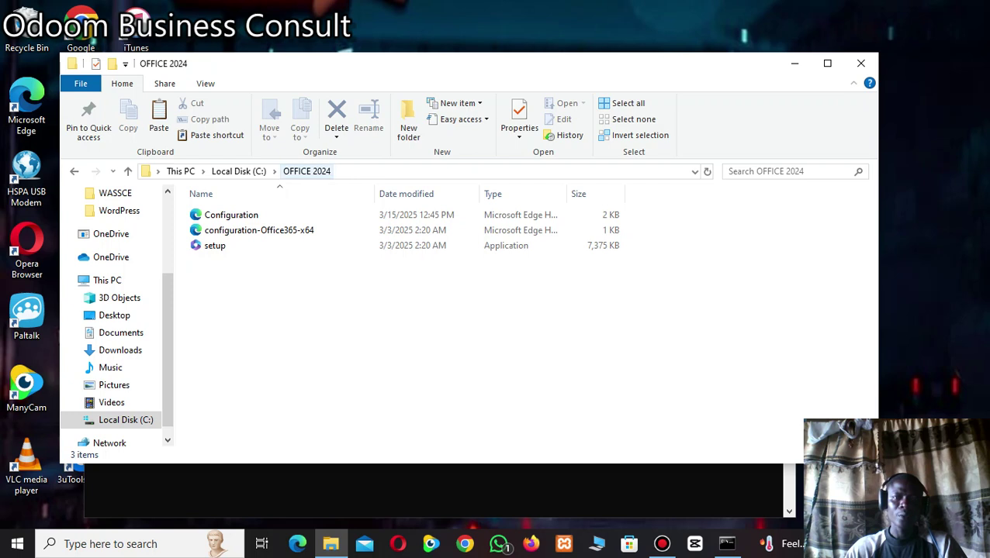
{"action": "key", "text": "alt+d"}
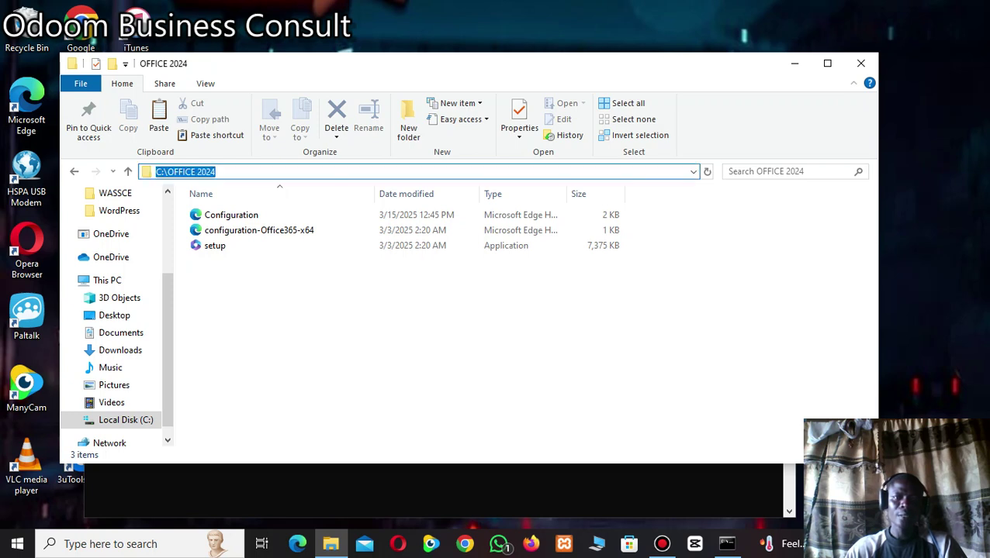
{"action": "right_click", "coordinate": [198, 172]}
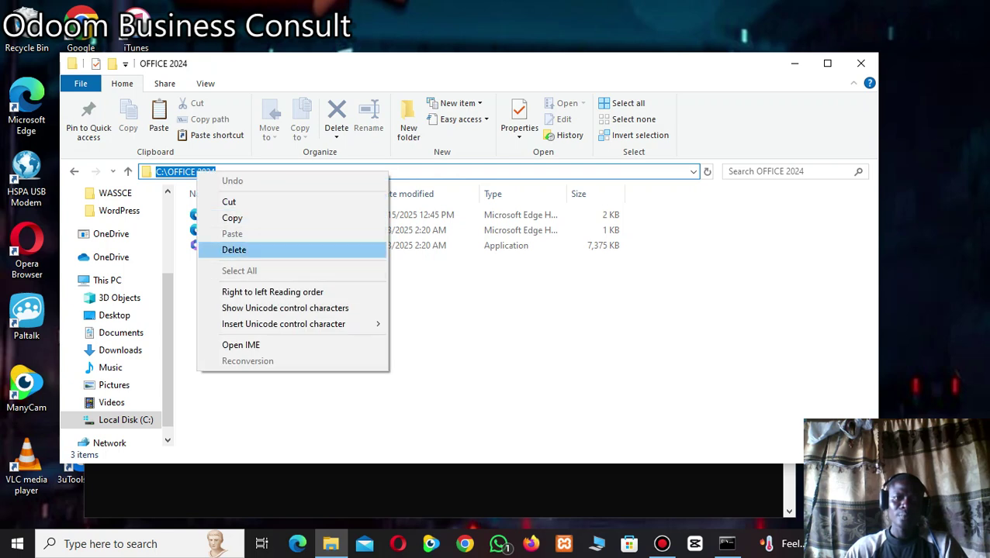
{"action": "left_click", "coordinate": [232, 218]}
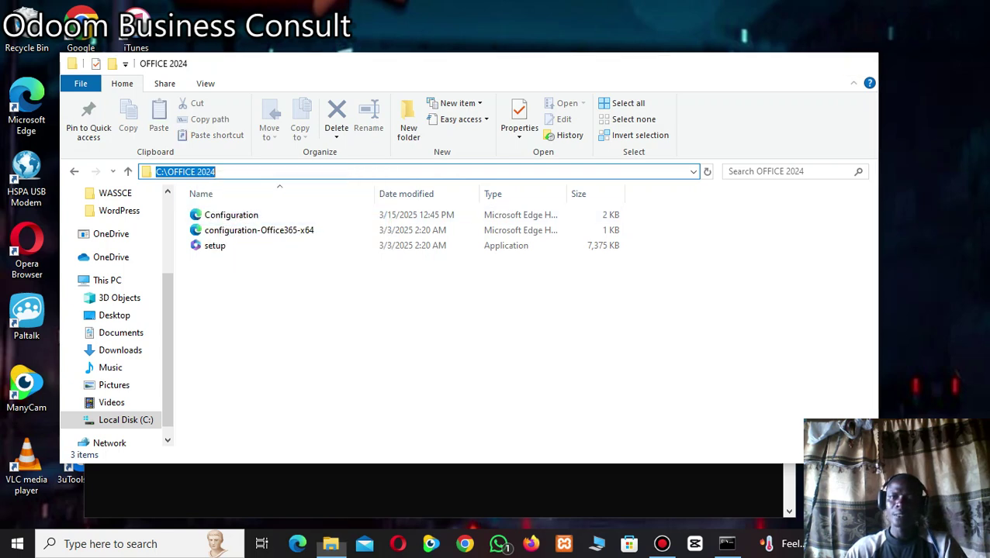